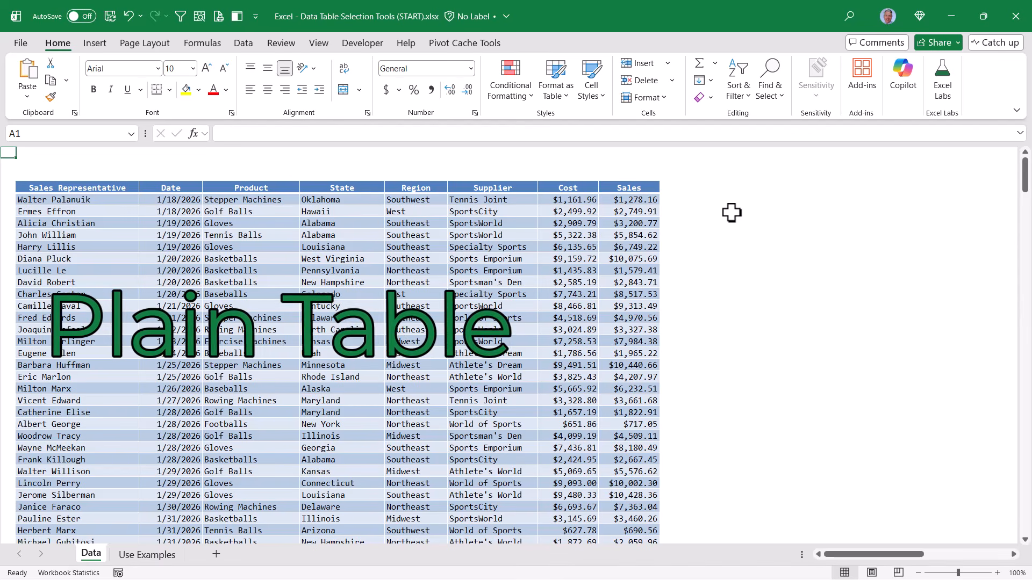
- Preview the table styles without applying one, and confirm the sales table's name reads Data
click(555, 89)
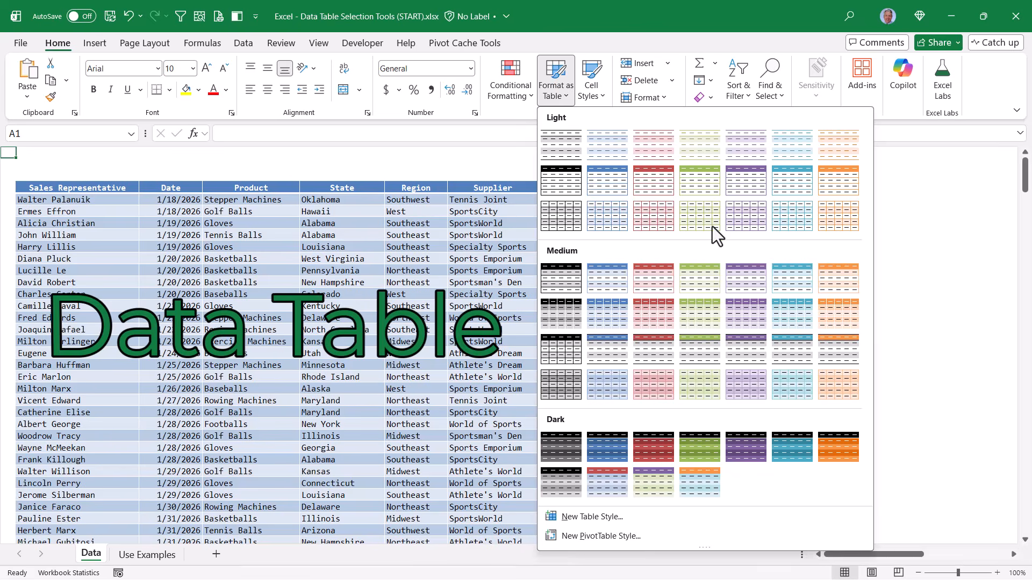
key(Escape)
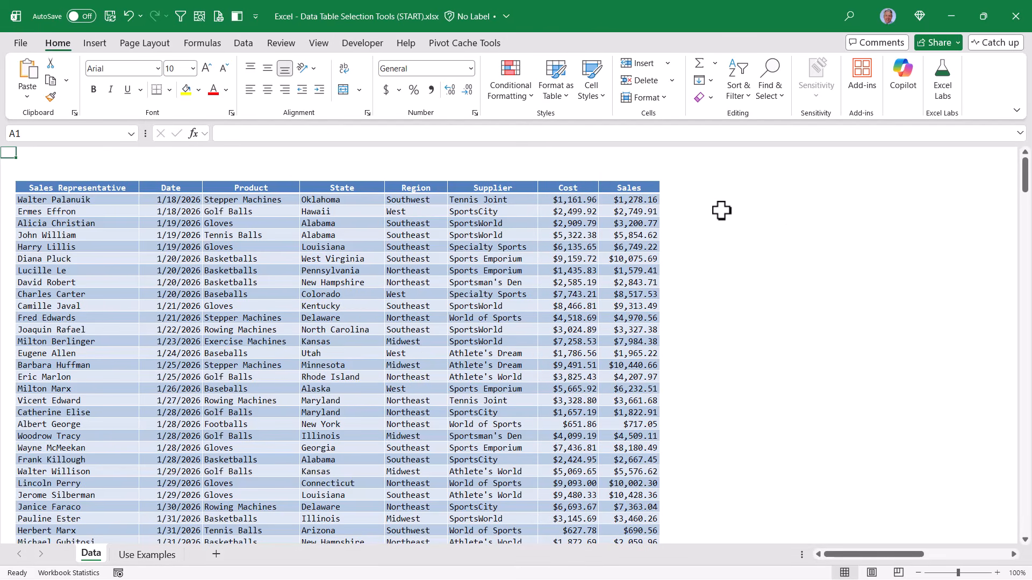
click(347, 249)
click(539, 43)
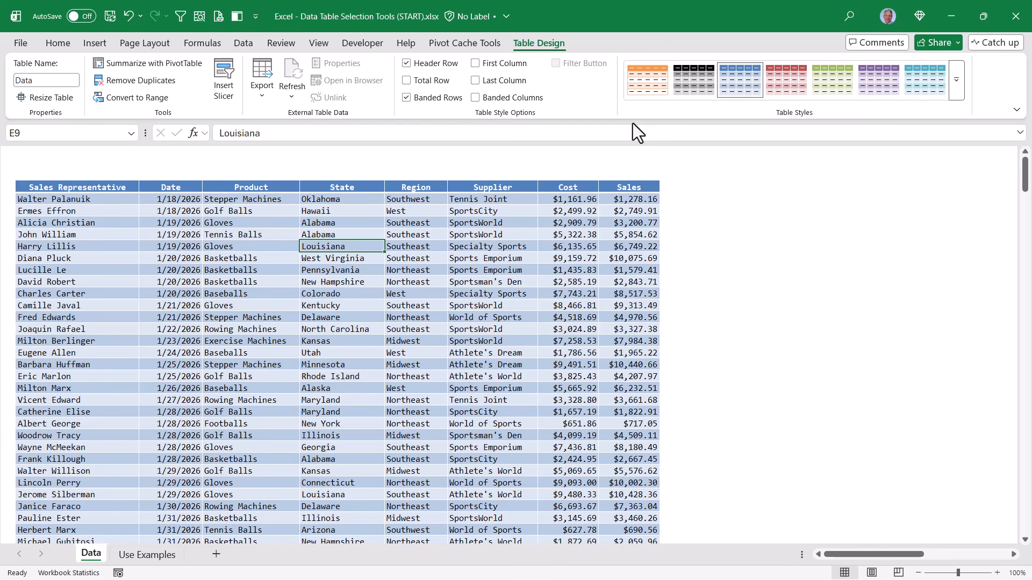
- Practise selecting blocks of sales representative names and product cells in the table
drag(106, 212, 100, 471)
drag(261, 223, 259, 400)
click(314, 341)
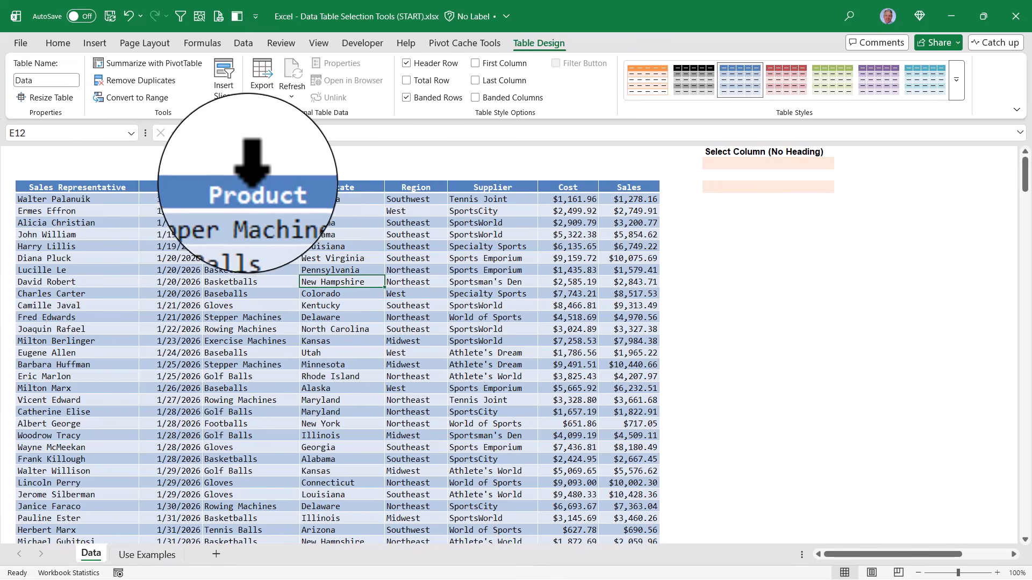
- Enter =Data[Product] under Select Column (No Heading) to spill all product values
click(249, 179)
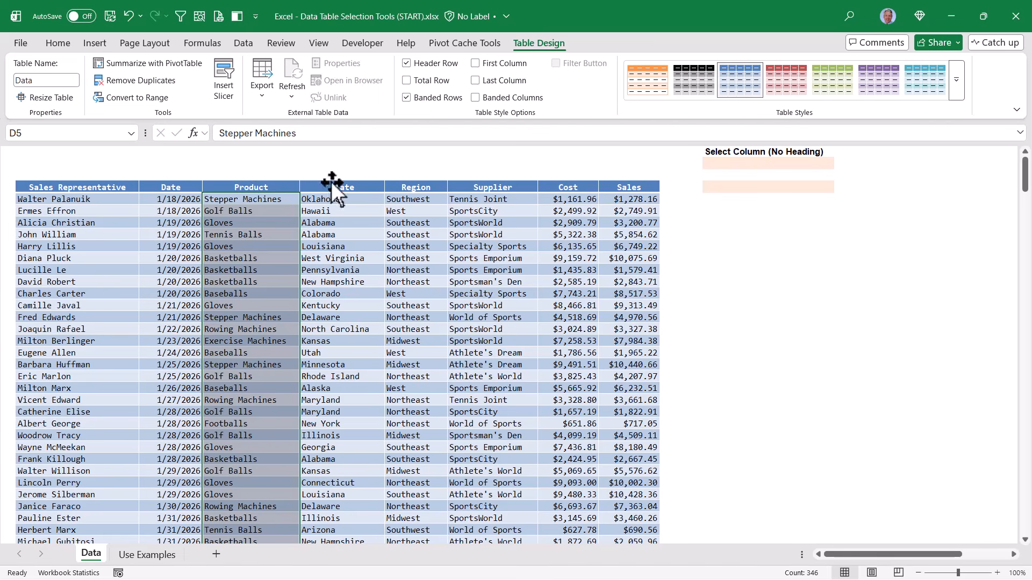
click(725, 187)
text(=)
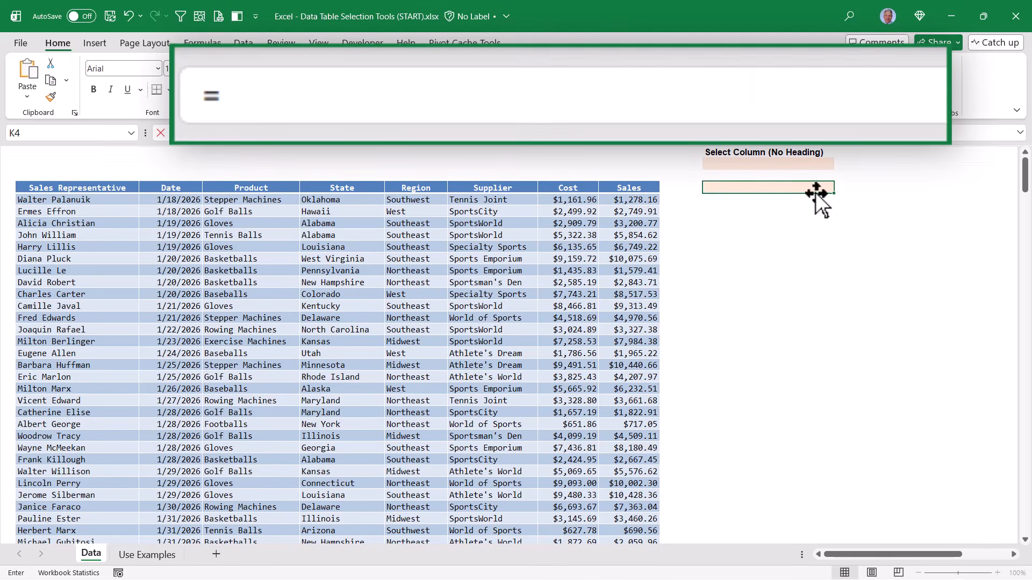
click(252, 181)
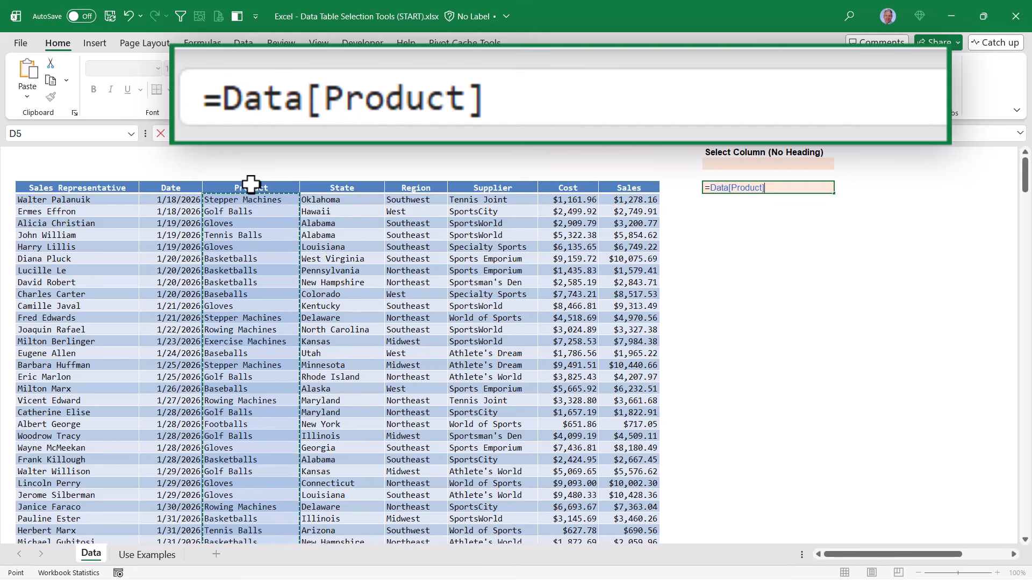
key(ctrl+Return)
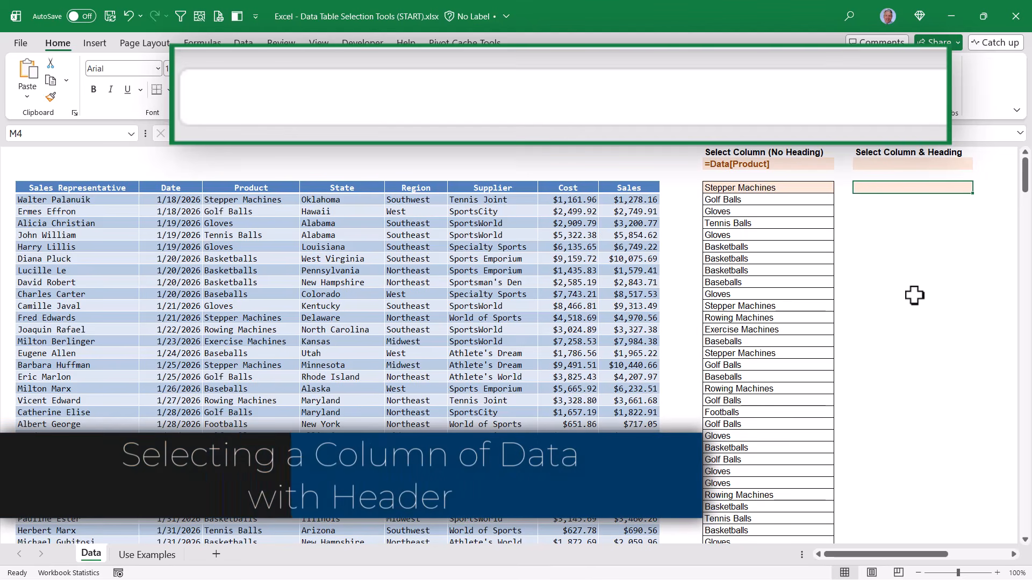
- Enter =Data[[#All],[Product]] under Select Column & Heading to spill the heading plus products
text(=)
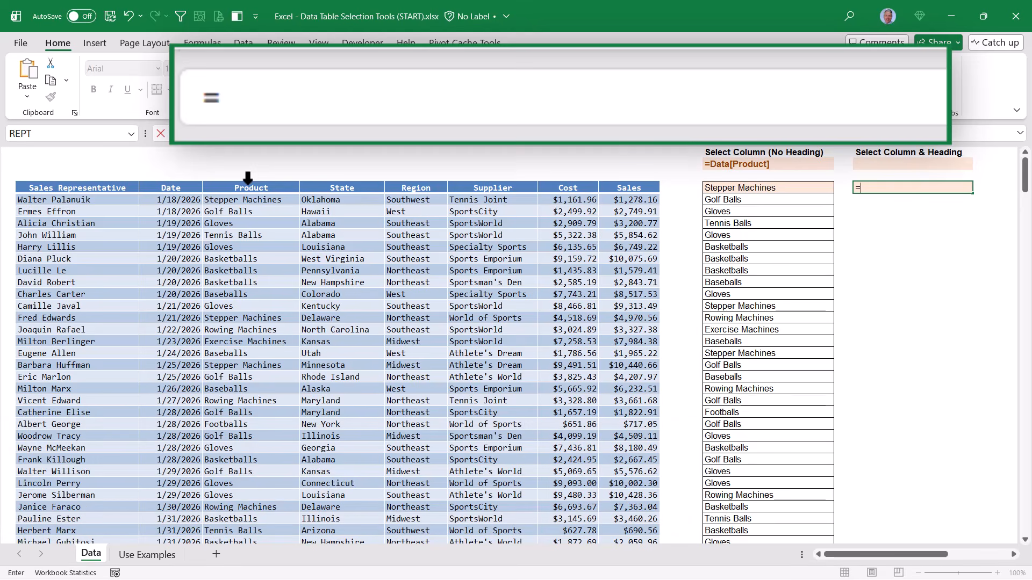
click(247, 178)
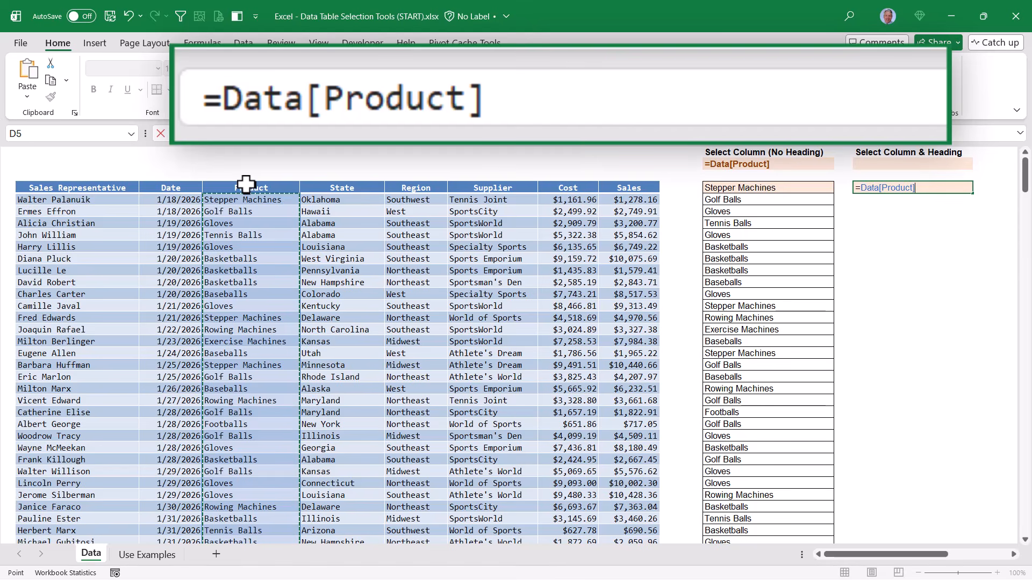
click(246, 184)
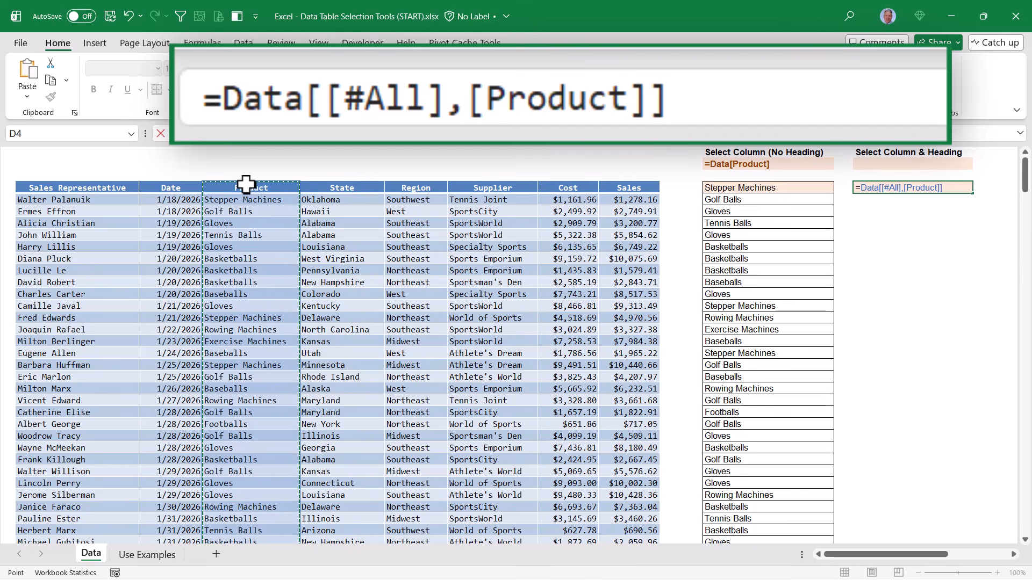
click(247, 183)
click(247, 184)
click(246, 185)
click(246, 184)
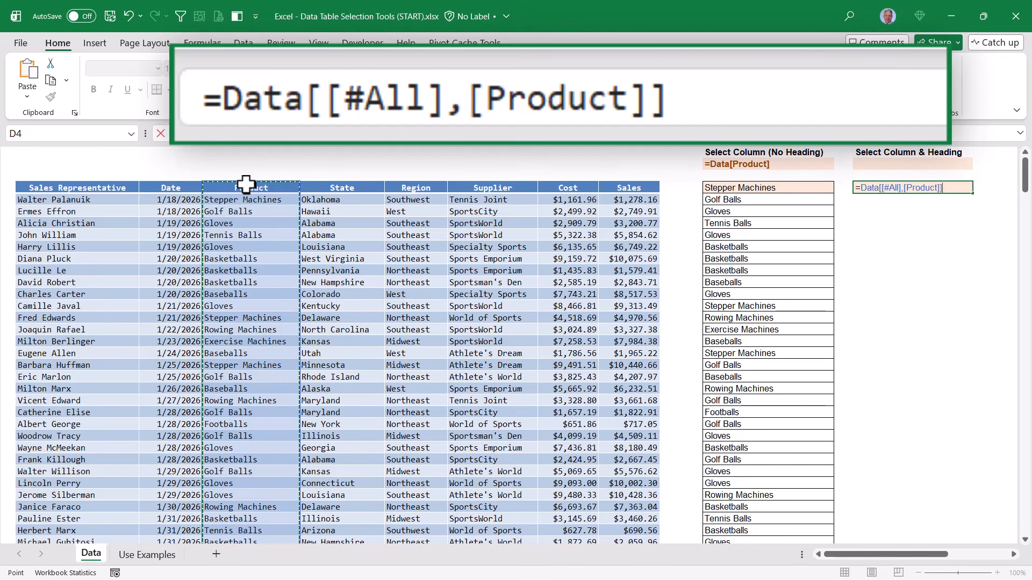
key(ctrl+Return)
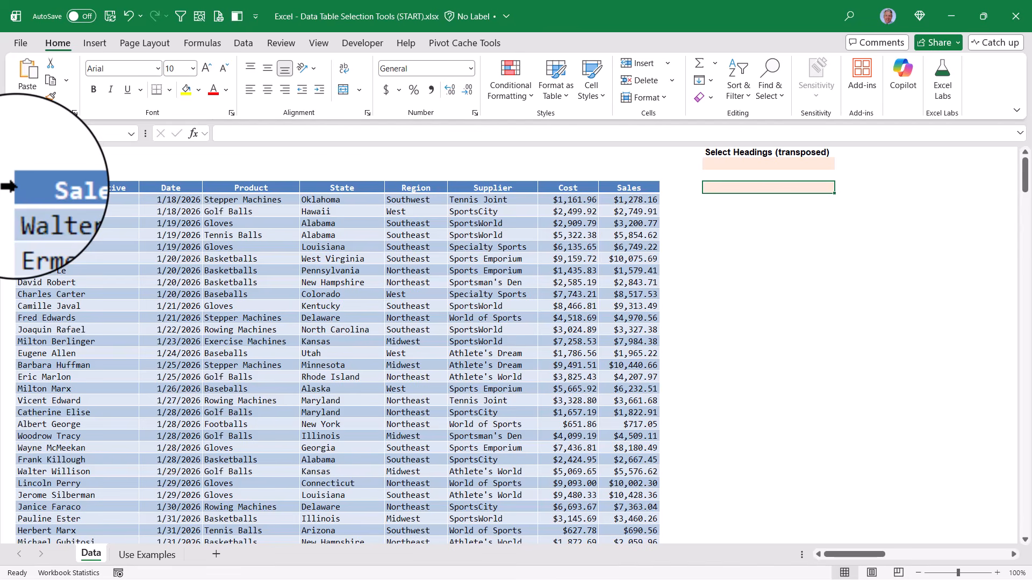
- Enter =Data[#Headers] under Select Headings (transposed) to spill the table's column headings
click(15, 187)
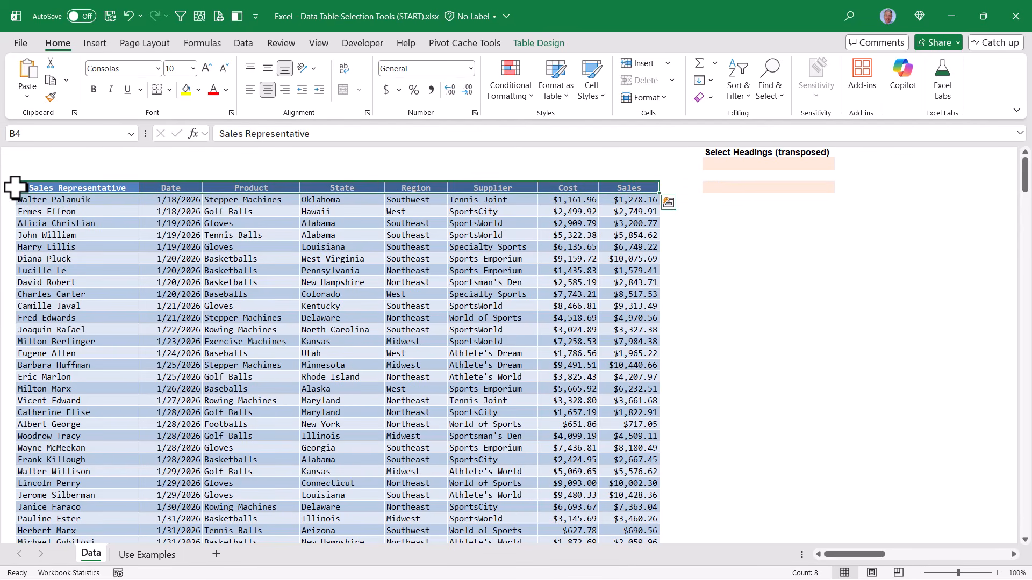
click(767, 188)
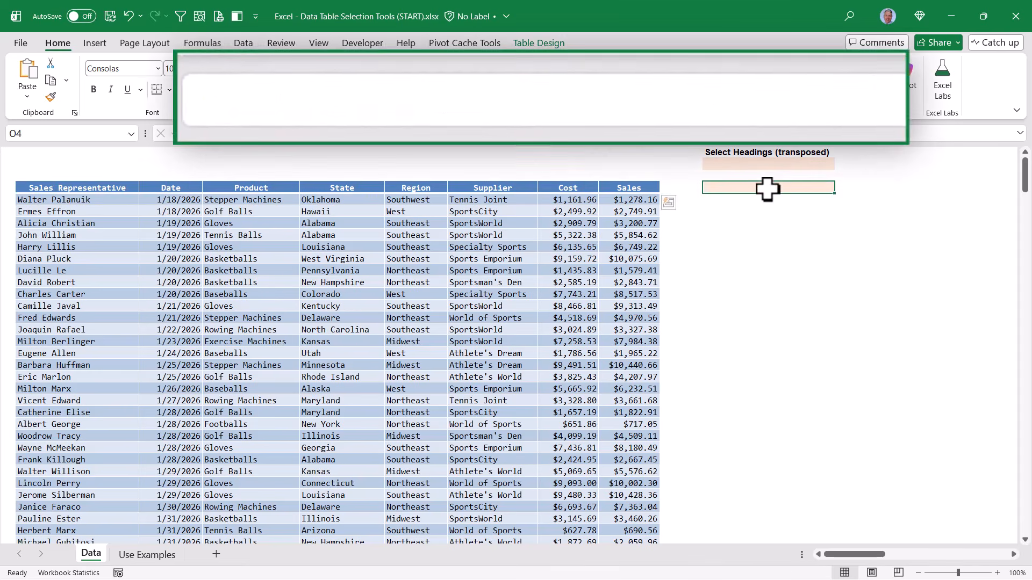
text(=)
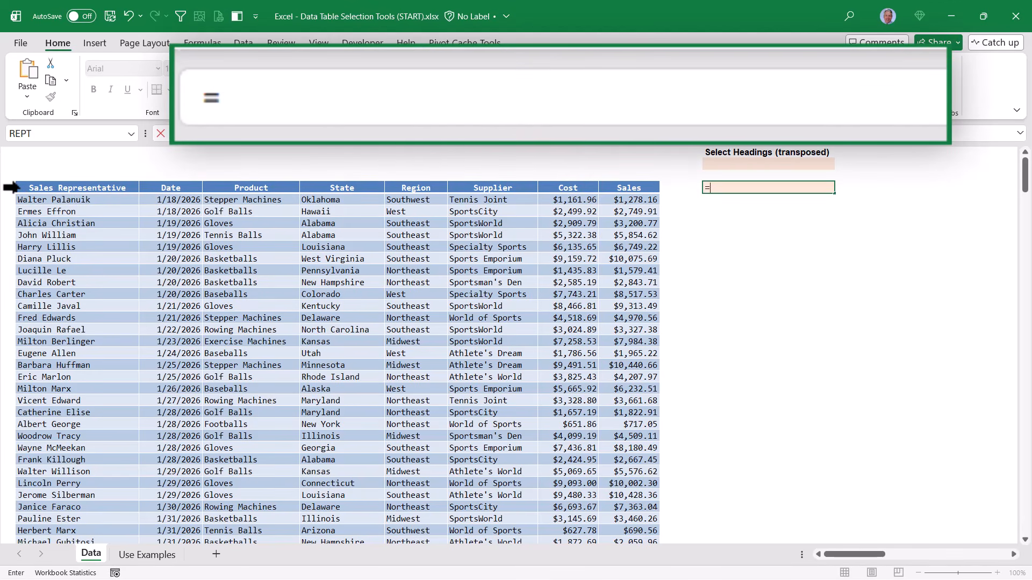
click(10, 187)
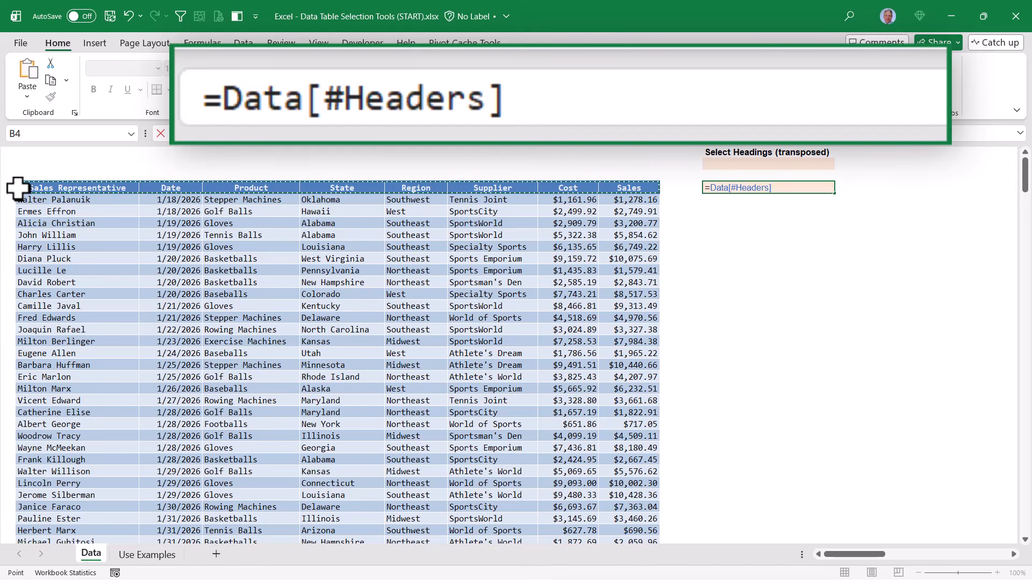
key(ctrl+Return)
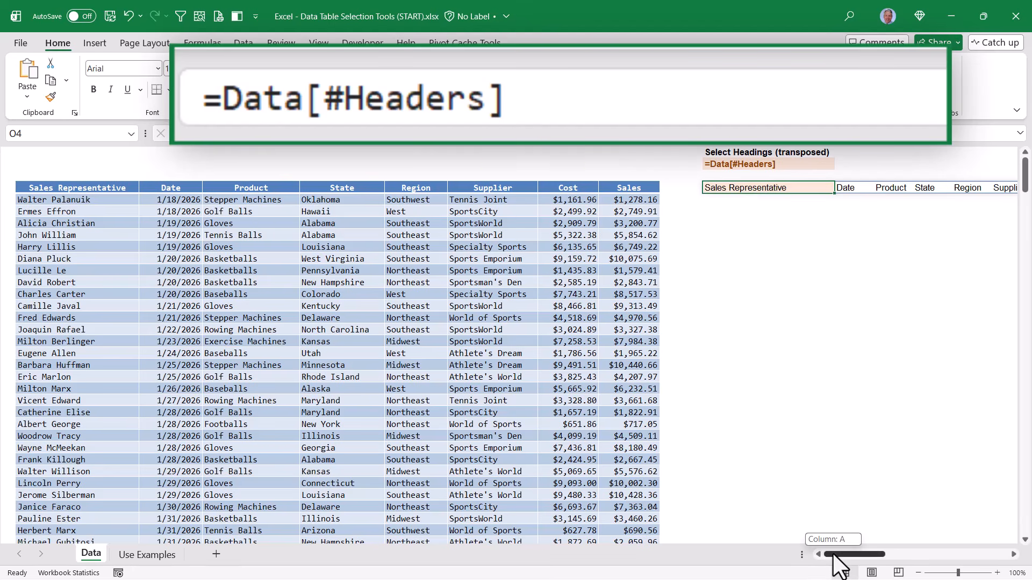
mouse_move(832, 553)
mouse_down()
mouse_move(847, 551)
mouse_move(833, 554)
mouse_up()
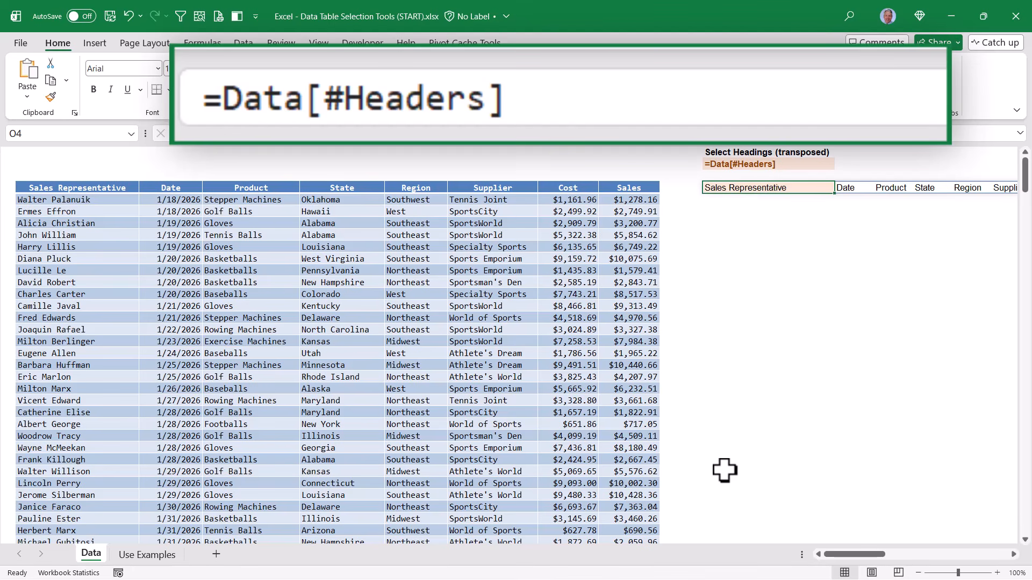
- Wrap the headings formula in TRANSPOSE so the headings list down the column
click(232, 105)
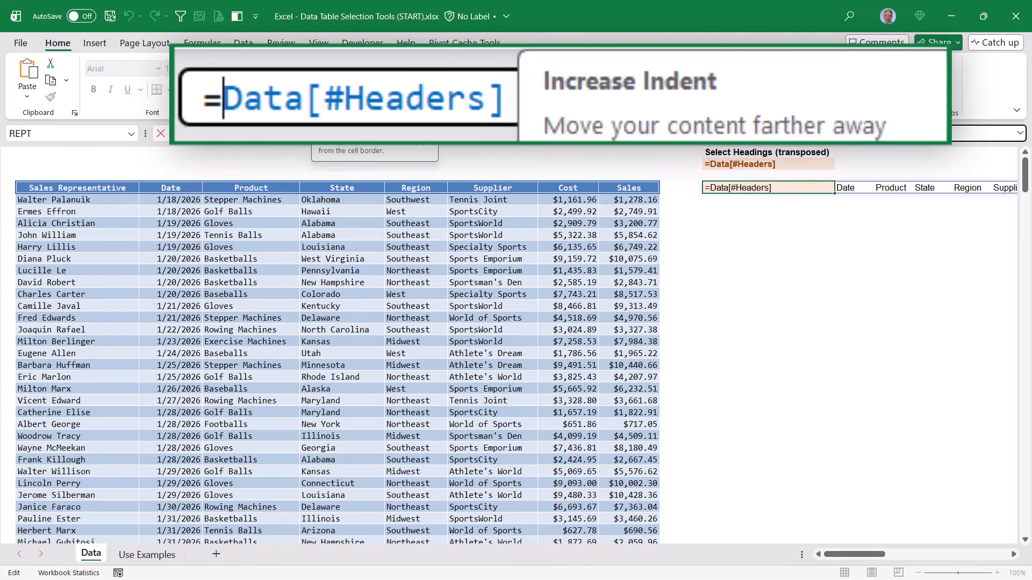
text(trans)
key(Down)
key(Tab)
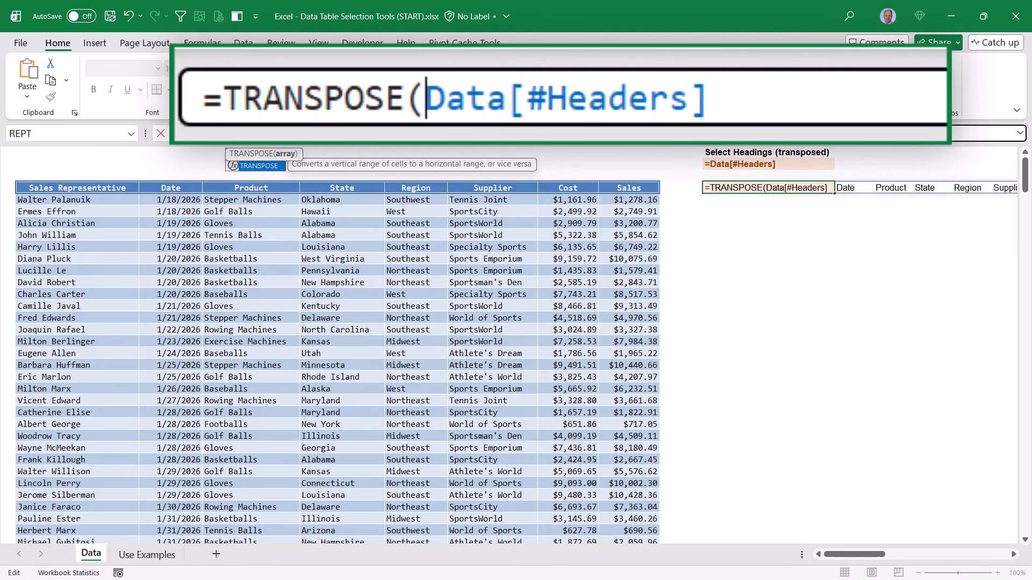
key(ctrl+Return)
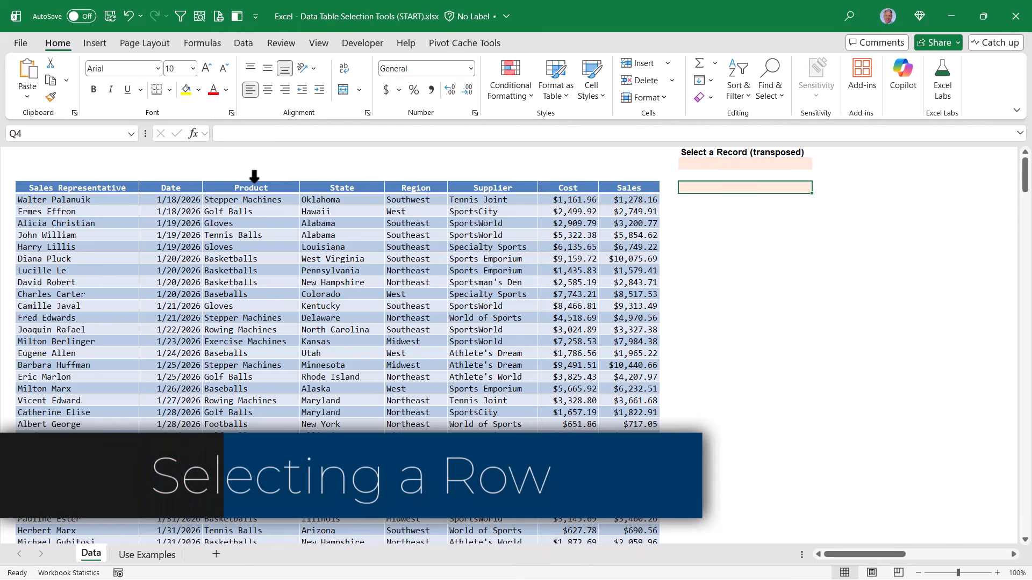
- Reference the row 9 record (B9:I9) in the cell under Select a Record (transposed)
click(254, 176)
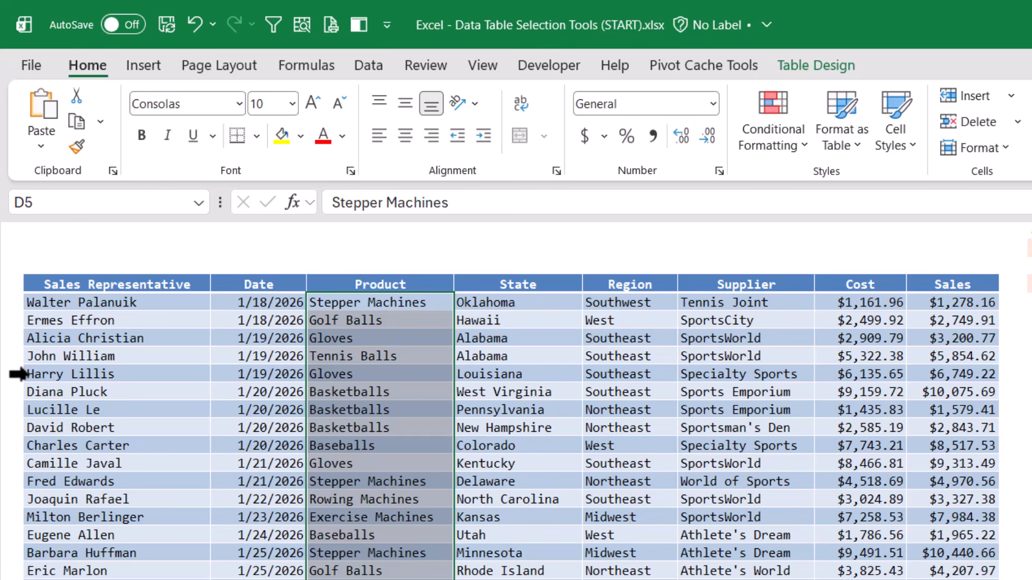
click(18, 375)
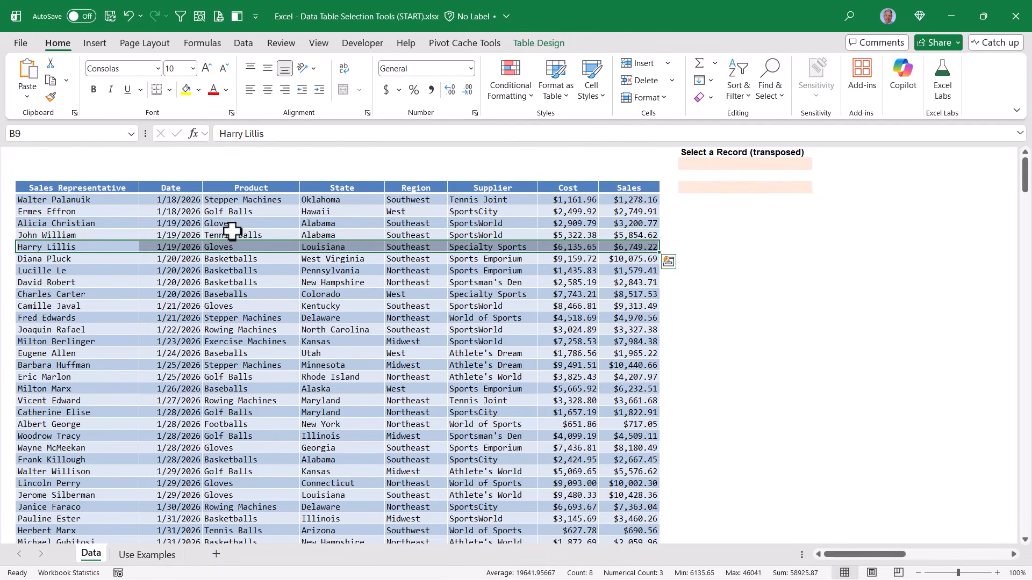
click(734, 188)
text(=)
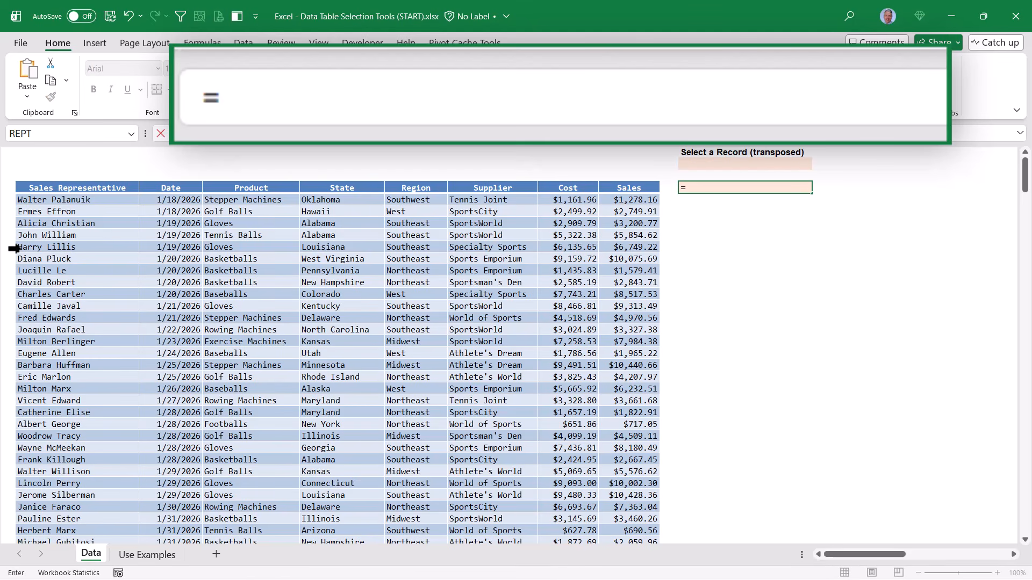
click(14, 248)
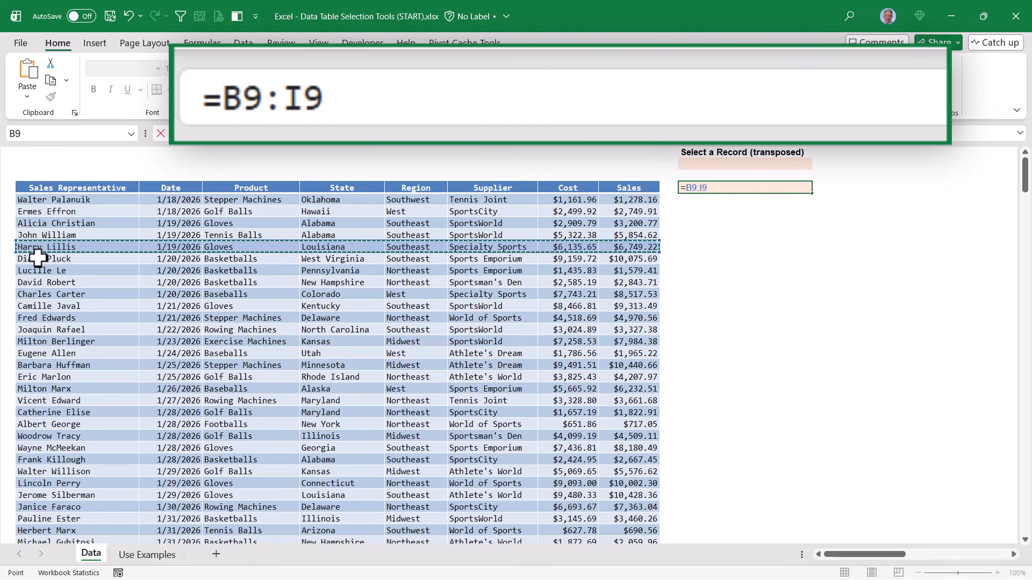
key(Return)
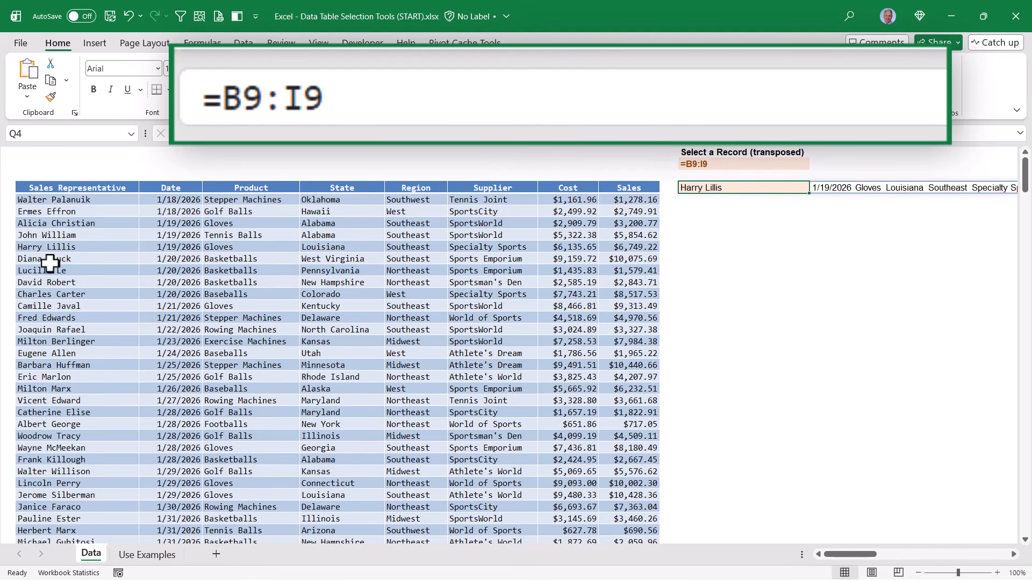
drag(848, 553, 824, 556)
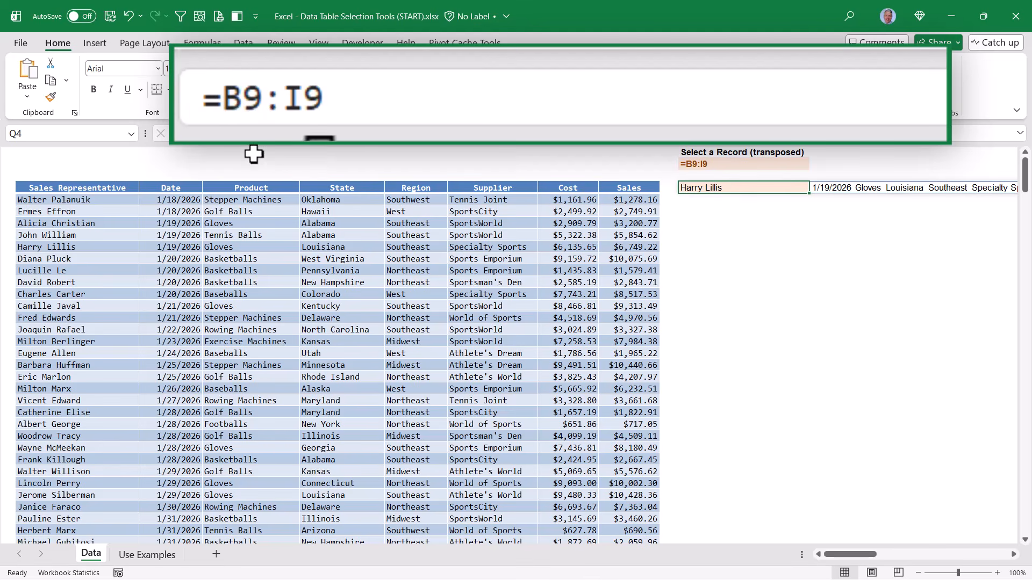
- Wrap the B9:I9 record formula in TRANSPOSE so it spills as a vertical list
click(236, 133)
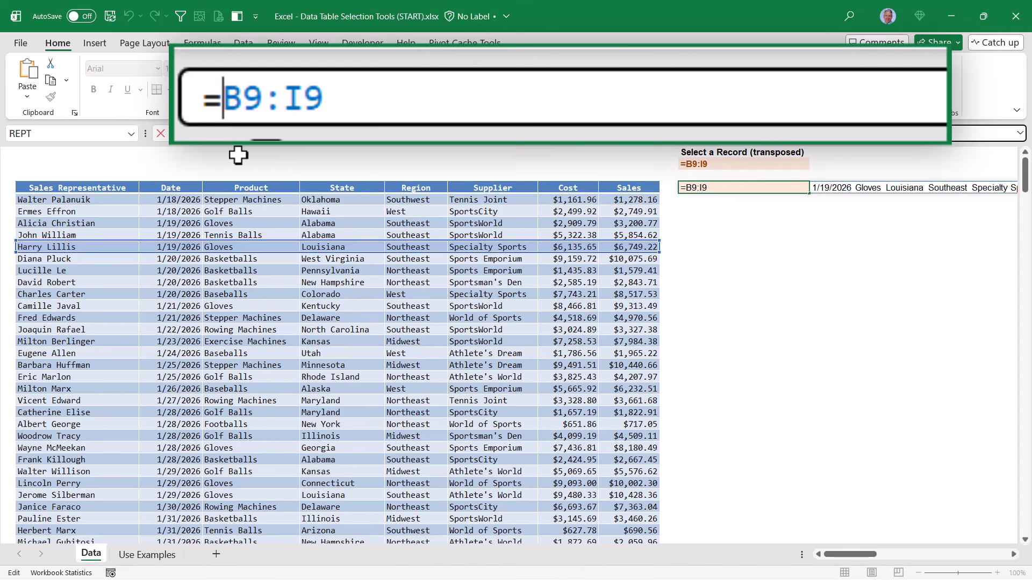
text(transp)
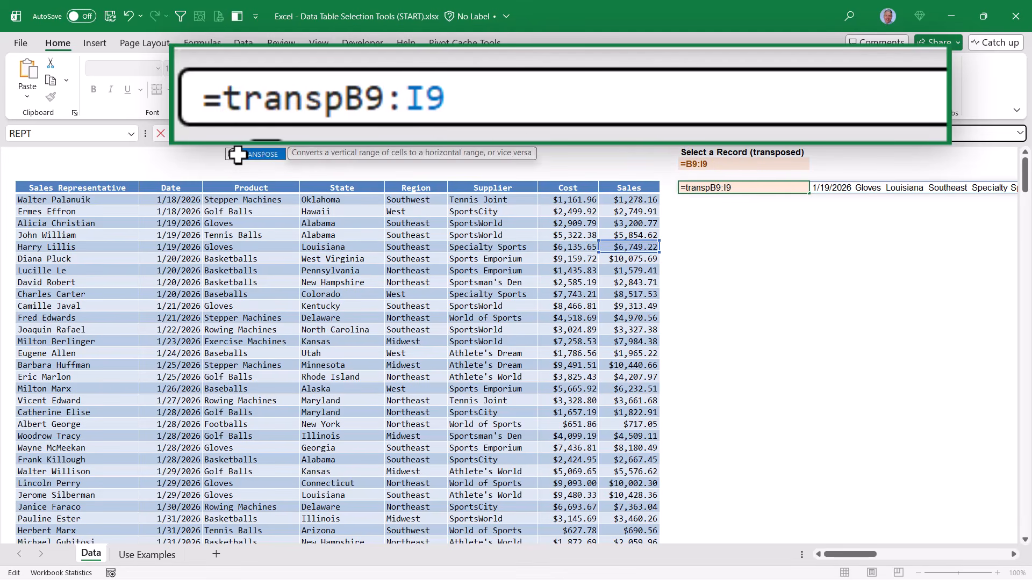
key(Tab)
key(Return)
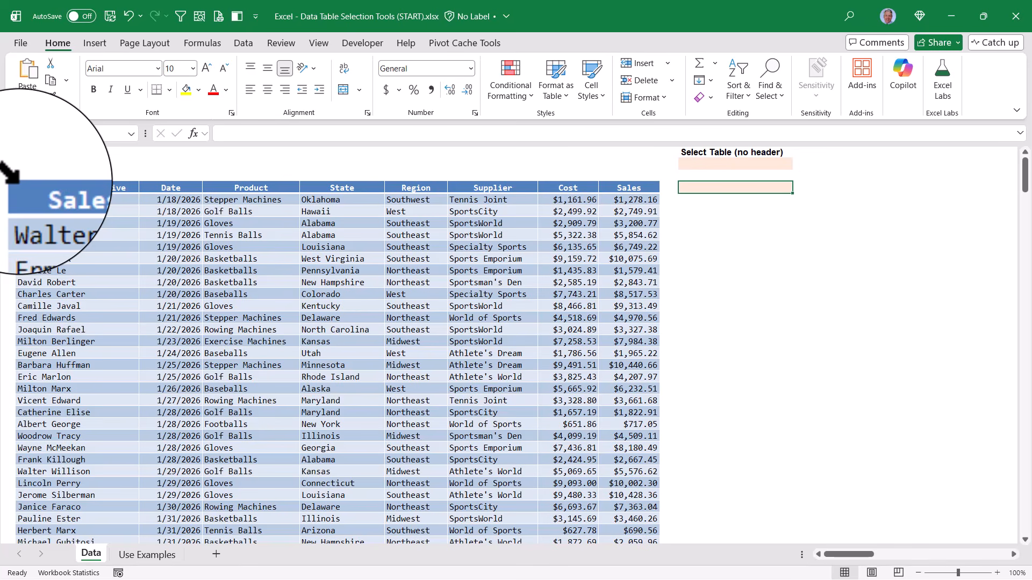
- Practise selecting the table body and headers, then enter =Data to spill the body rows
click(14, 176)
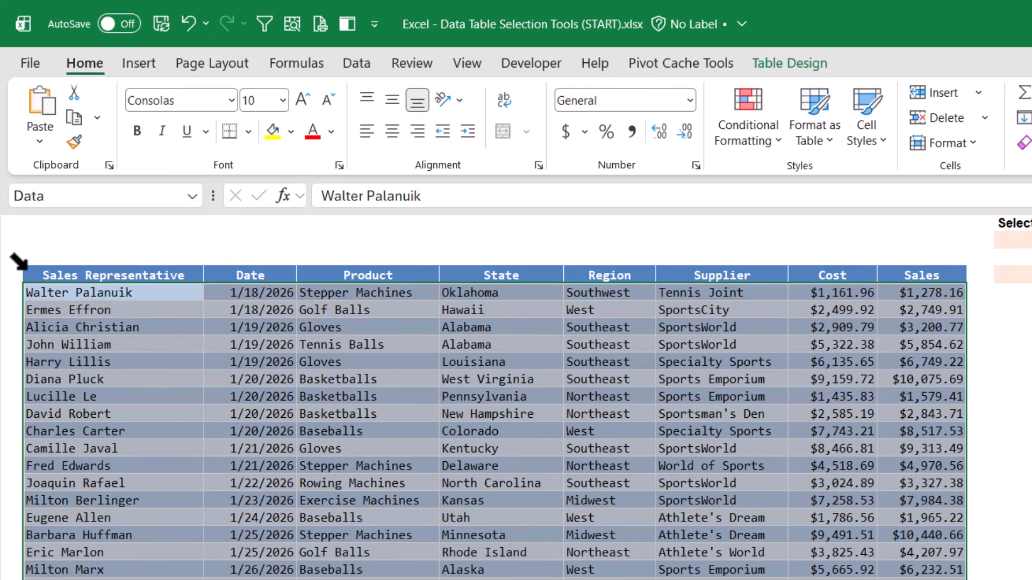
click(26, 270)
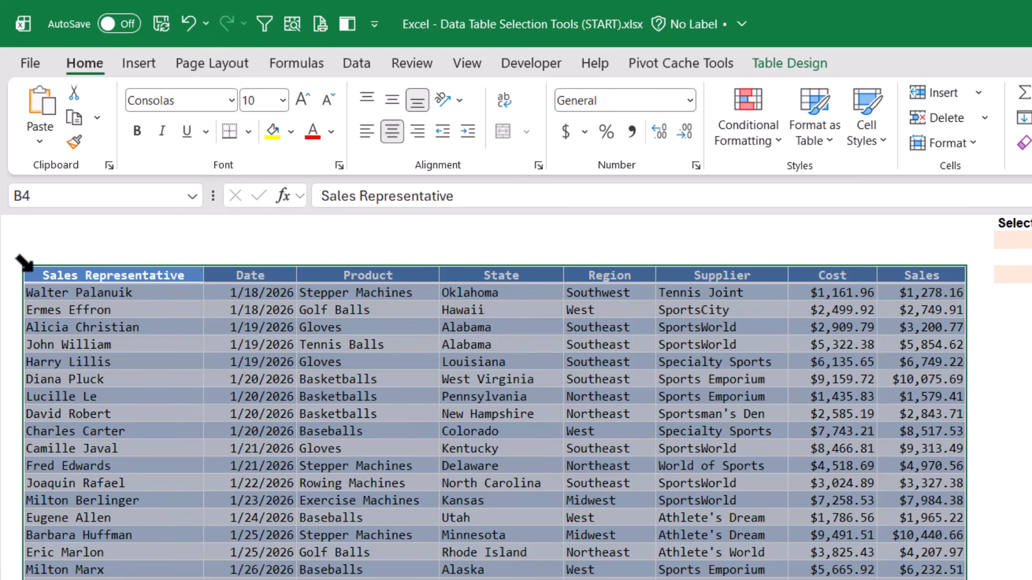
click(24, 264)
click(24, 263)
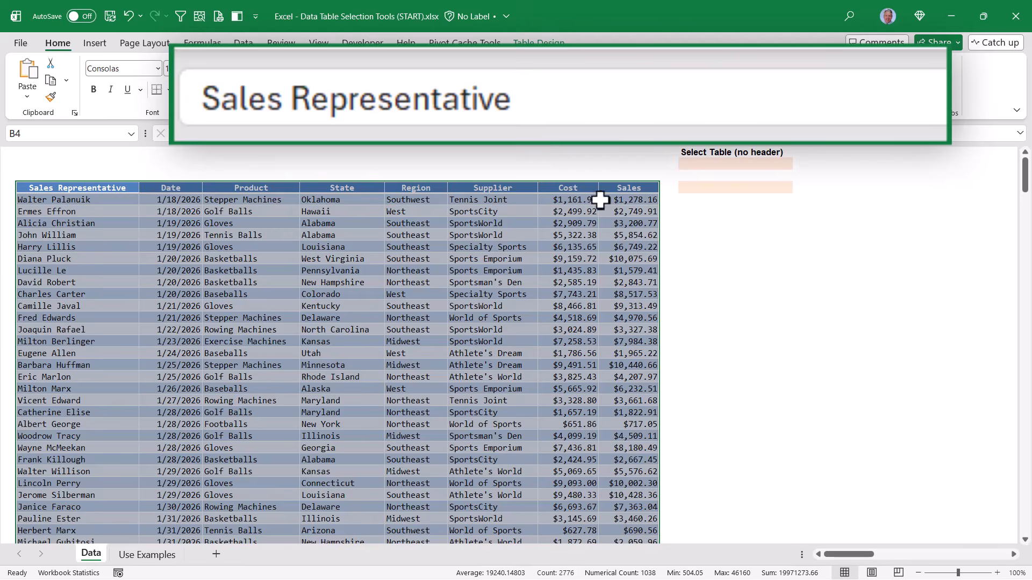
click(787, 190)
text(=)
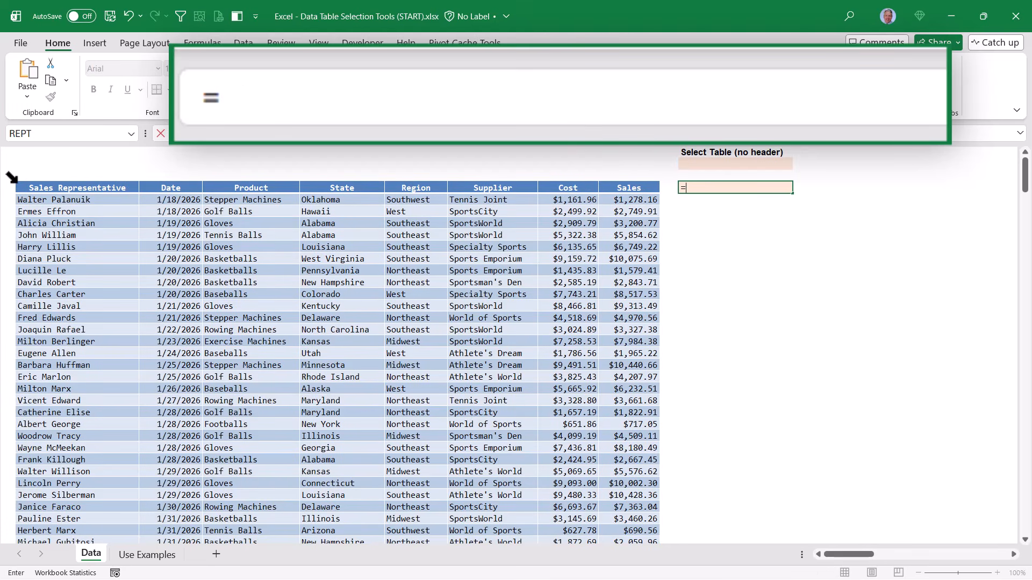
click(11, 178)
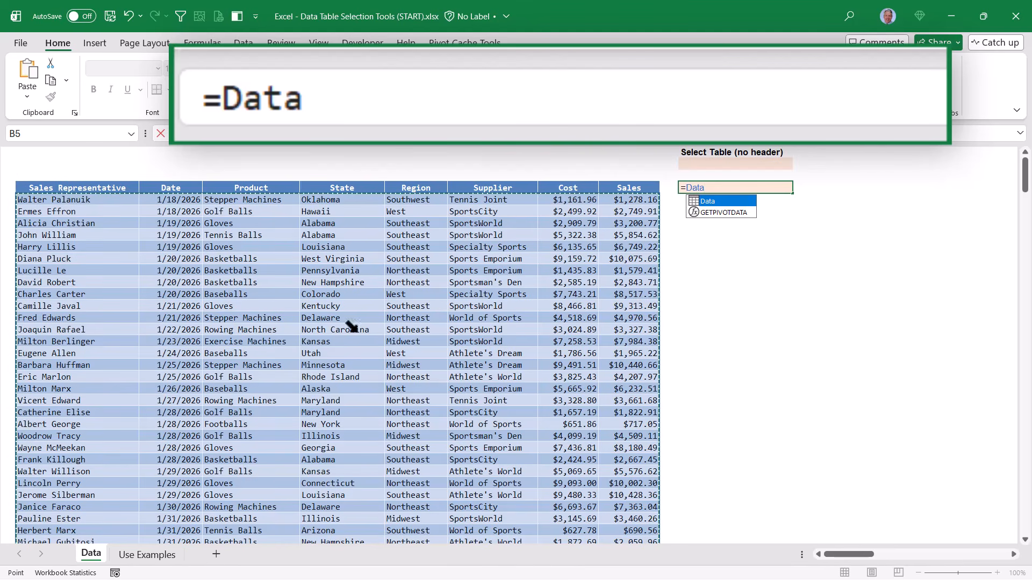
key(Return)
drag(853, 555, 828, 558)
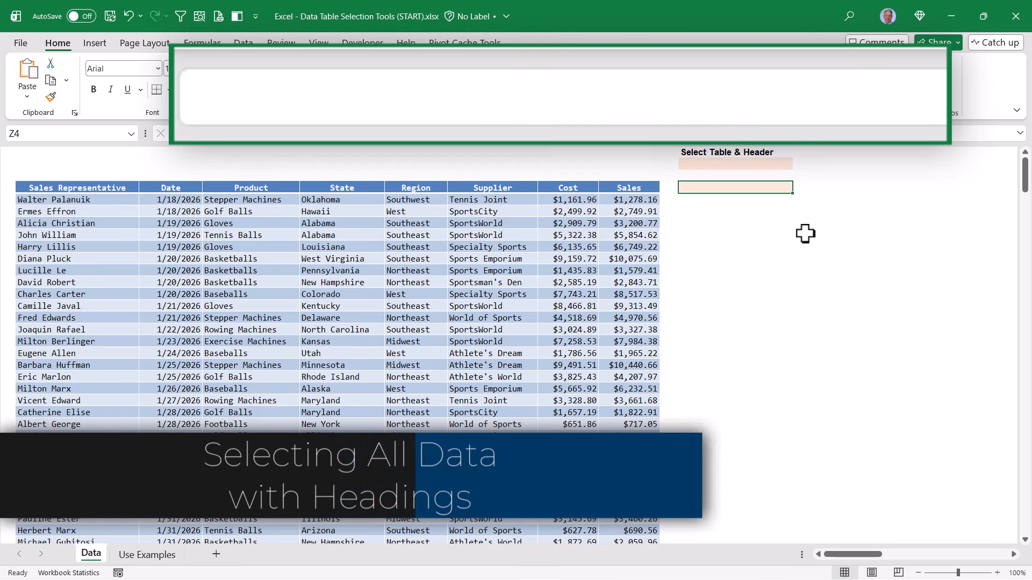
- Enter =Data[#All] under Select Table & Header to spill the full table with headings
text(=)
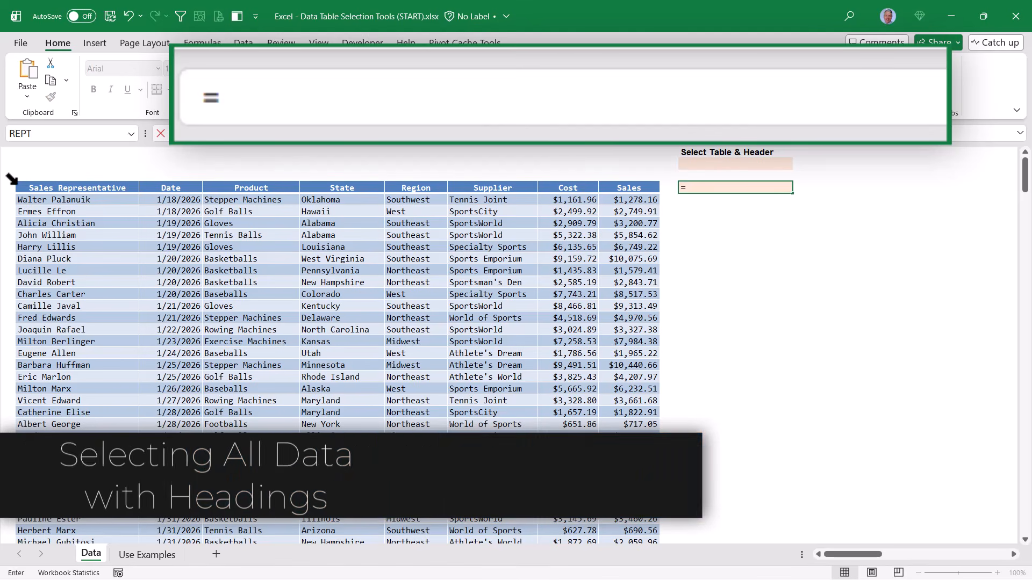
click(12, 179)
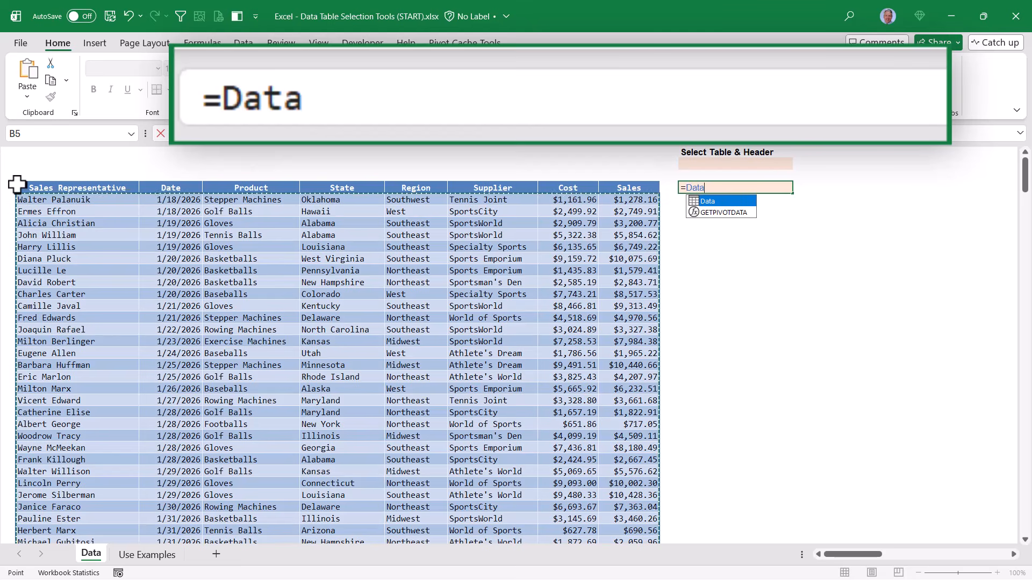
click(16, 185)
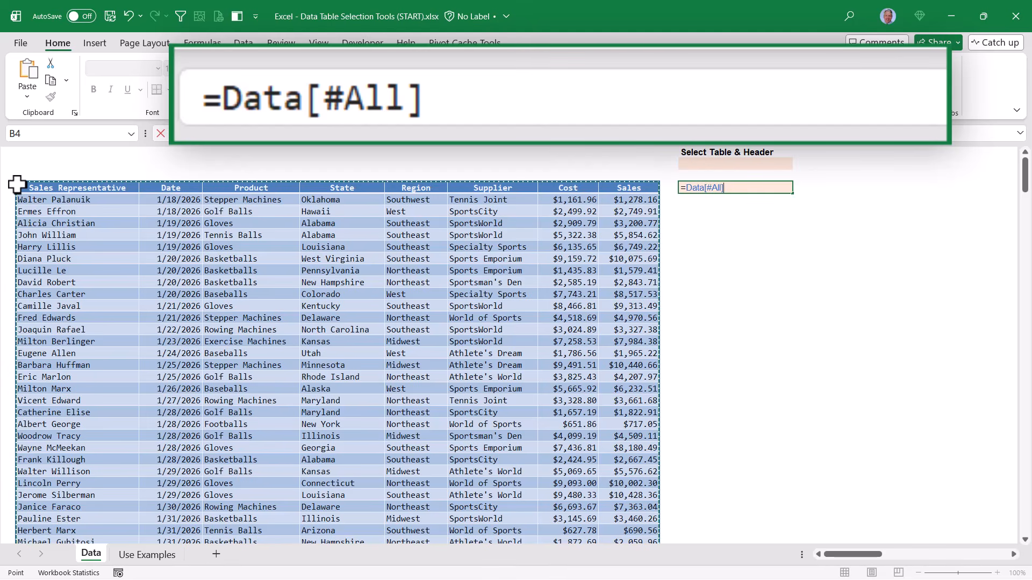
key(ctrl+Return)
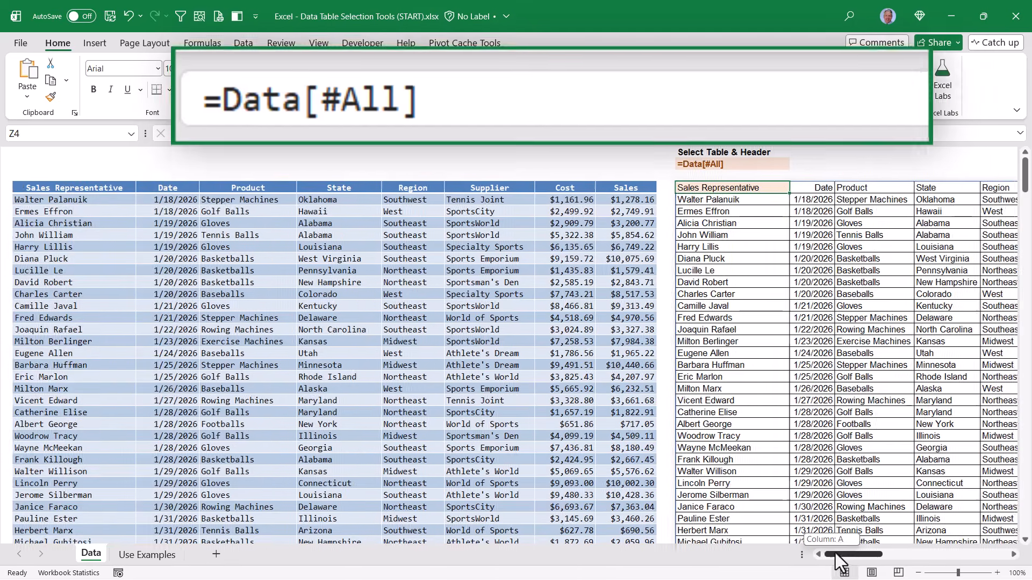
drag(835, 553, 849, 553)
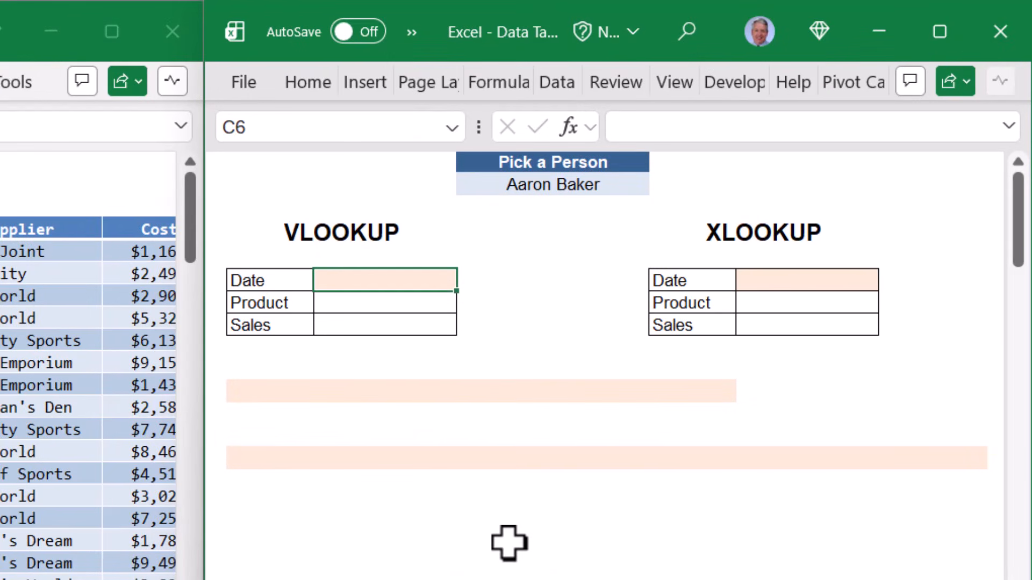
- Choose a different sales representative from the Pick a Person dropdown in D2
click(553, 184)
click(660, 184)
drag(659, 231, 628, 313)
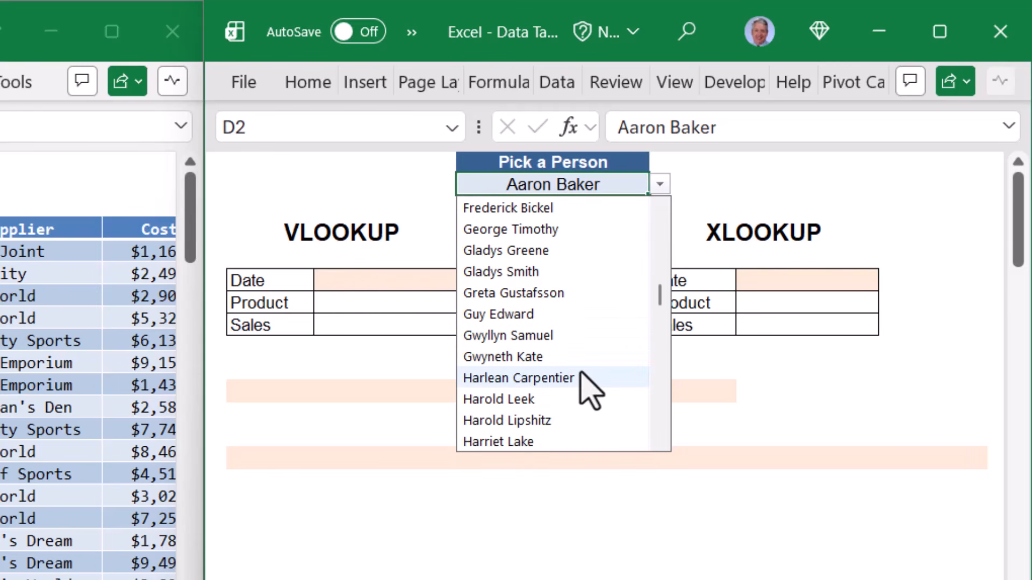
click(590, 389)
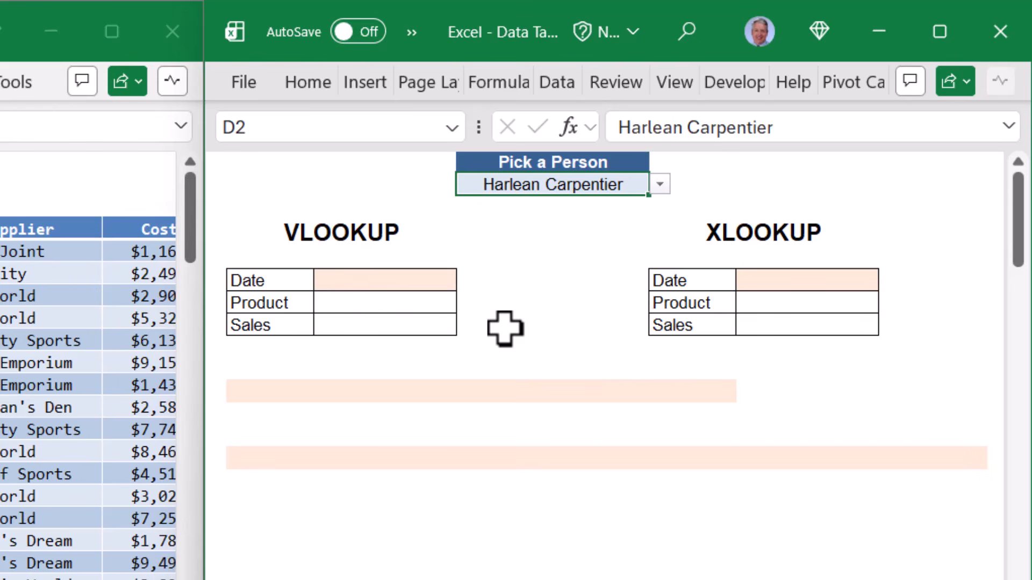
click(386, 280)
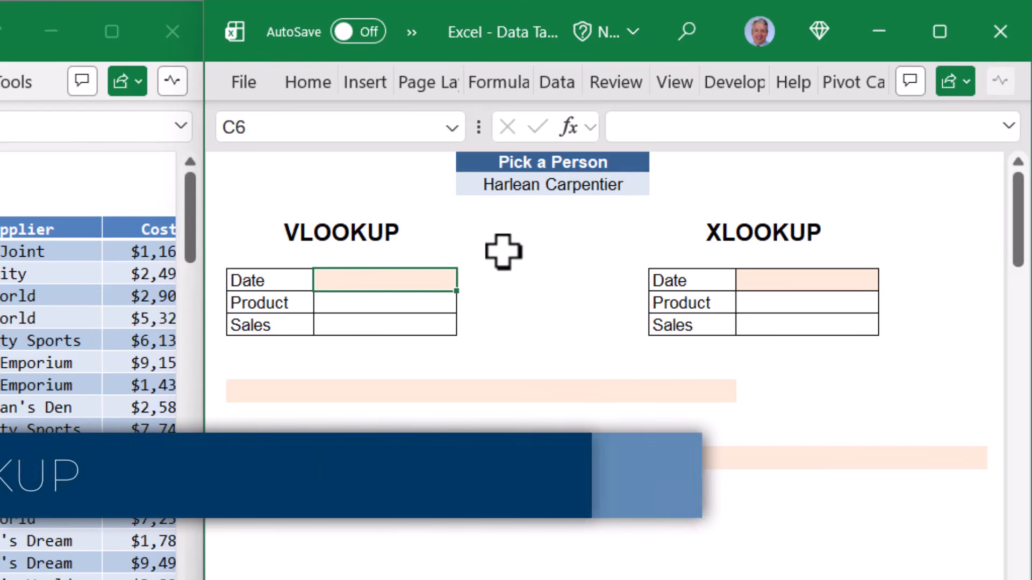
- Start =VLOOKUP in C6 with D2 as the lookup value and Data as the range
text(=vl)
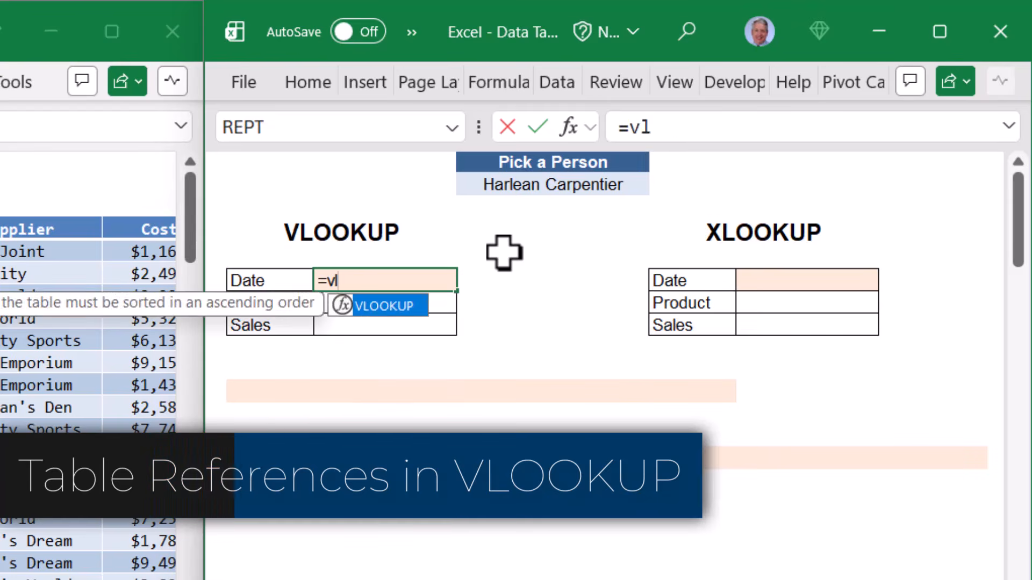
key(Tab)
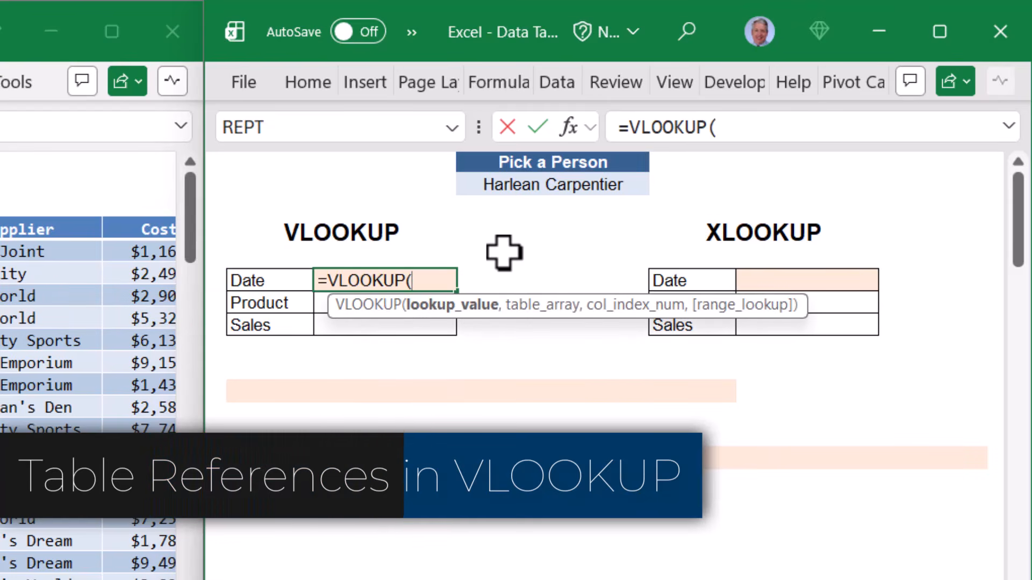
click(530, 184)
text(,)
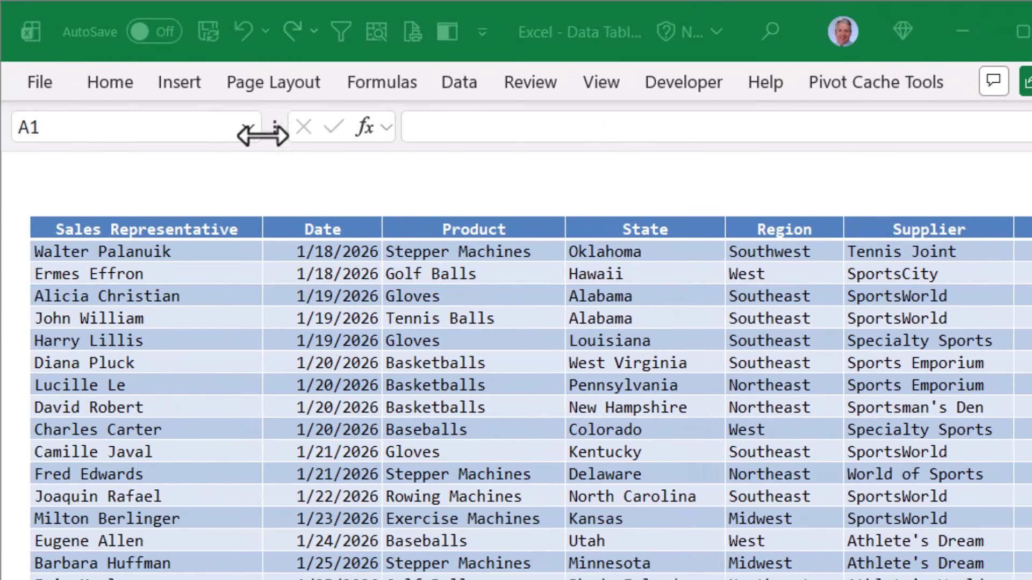
click(33, 223)
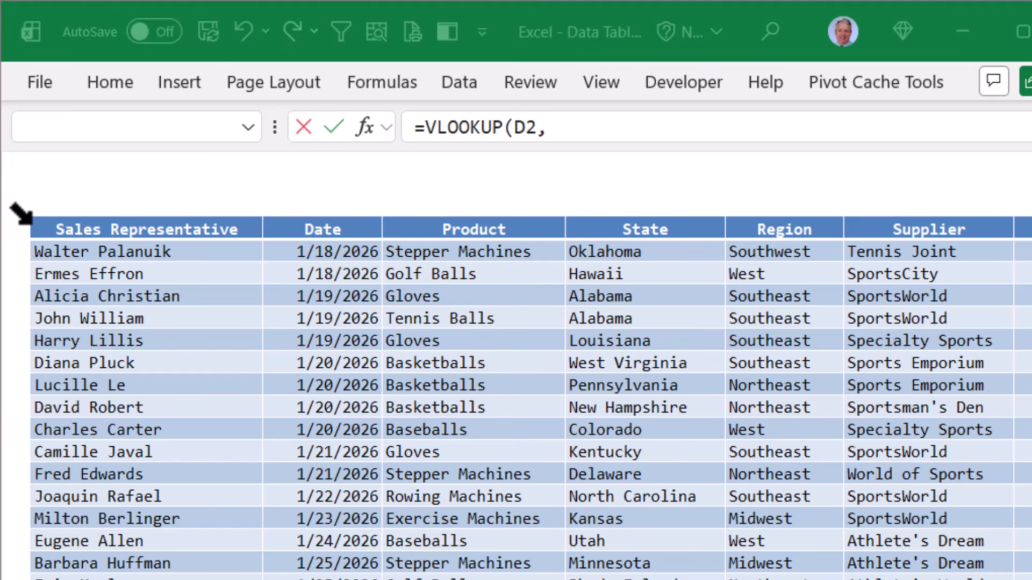
click(21, 214)
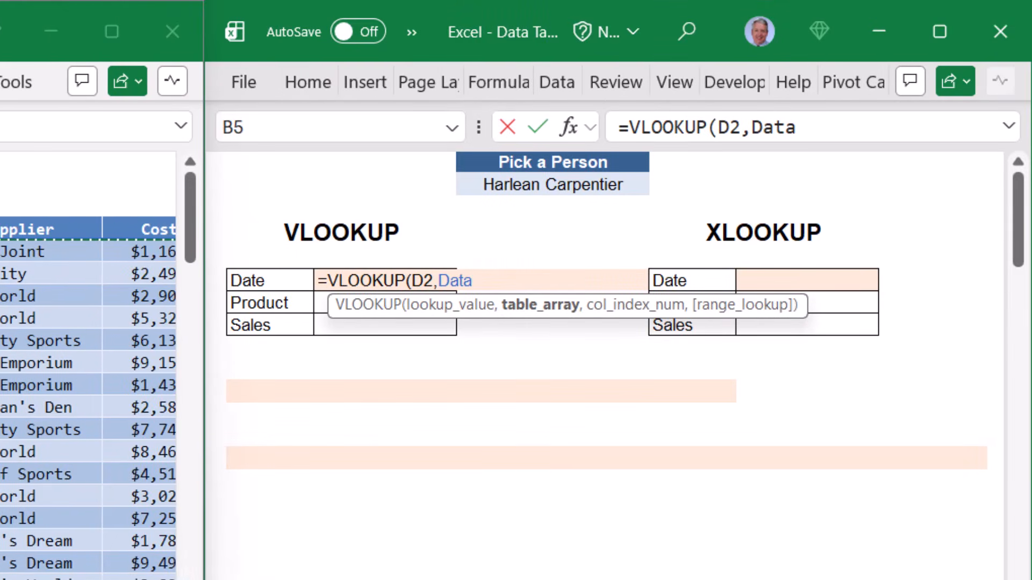
text(,)
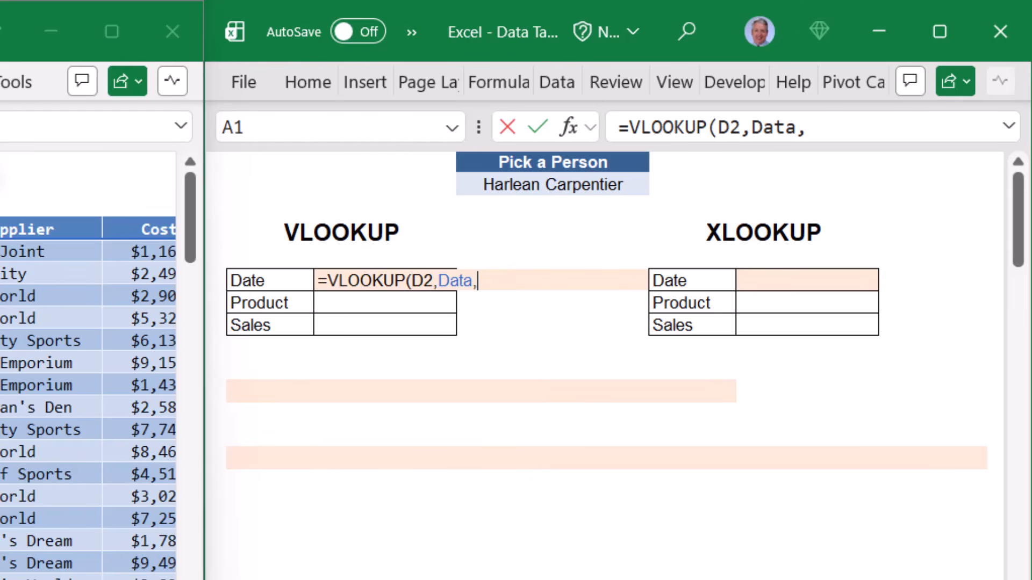
- Add the column list {2,3,8} and FALSE for exact match, closing the VLOOKUP
text(2)
key(BackSpace)
text(3)
key(BackSpace)
text(8)
key(BackSpace)
text({})
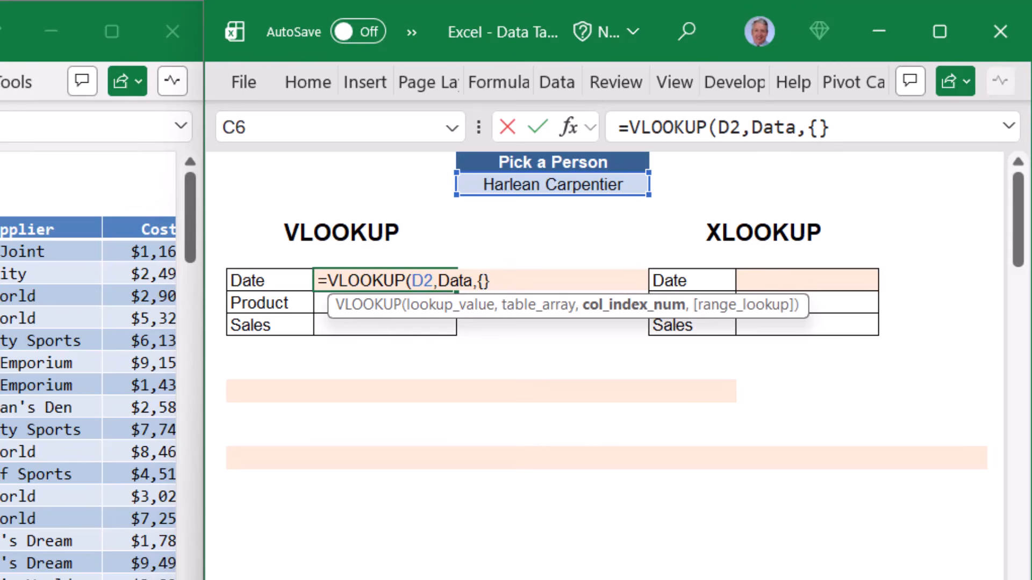
text(2,3,8)
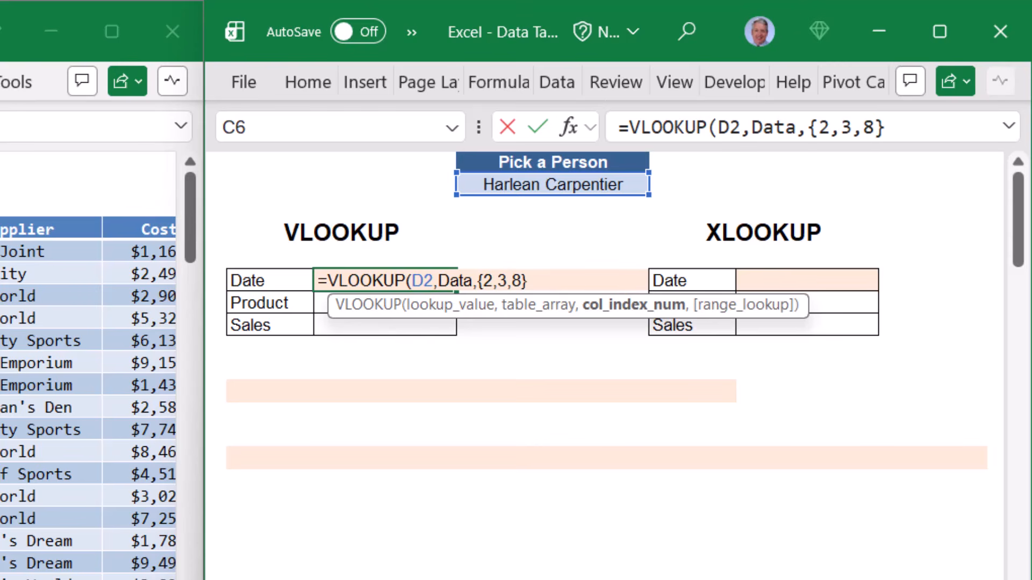
key(Right)
text(,)
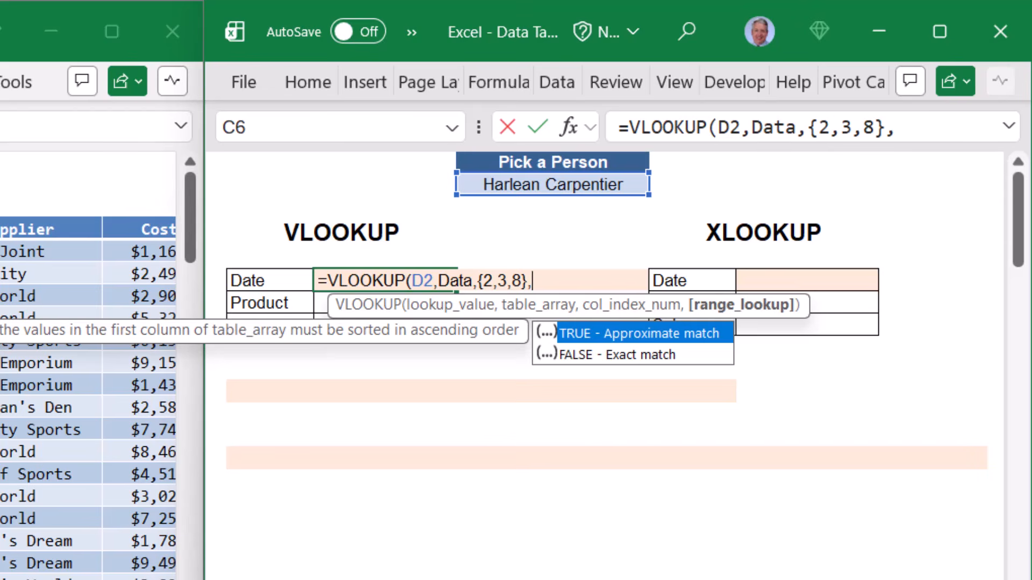
key(Down)
key(Tab)
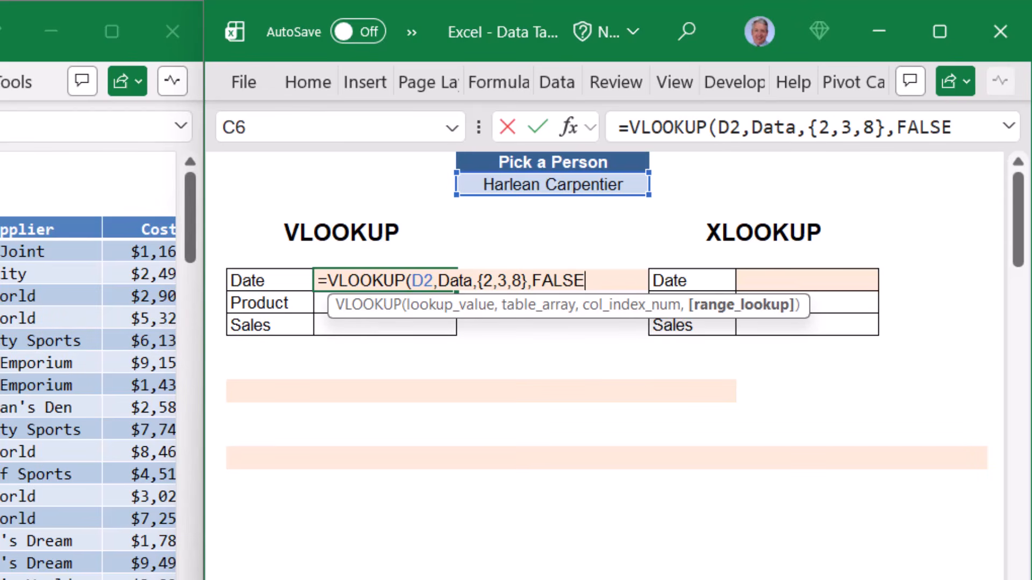
text())
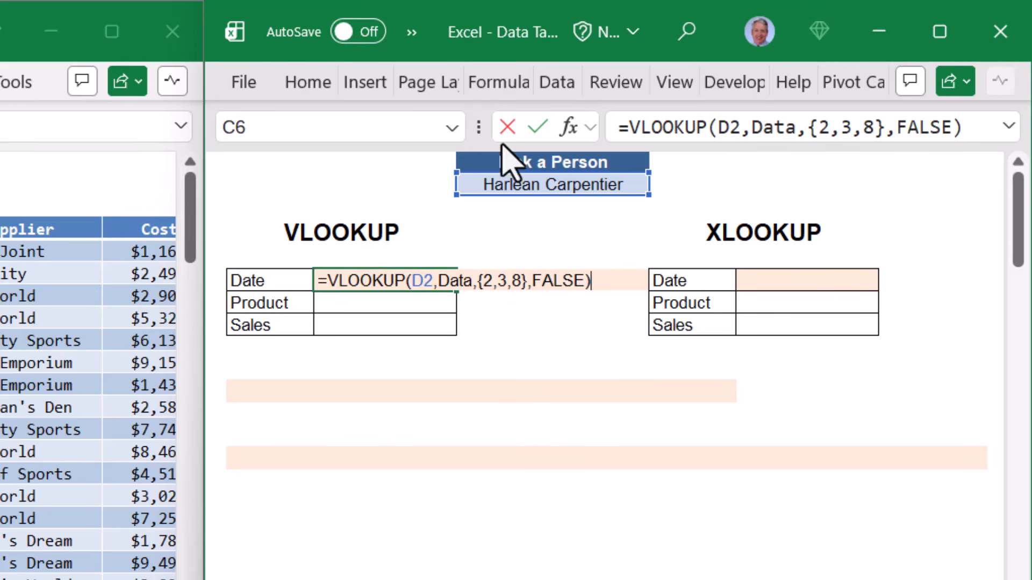
- Wrap the VLOOKUP in TRANSPOSE so C6:C8 show 2/11/2026, Footballs and $10,874.83
click(622, 127)
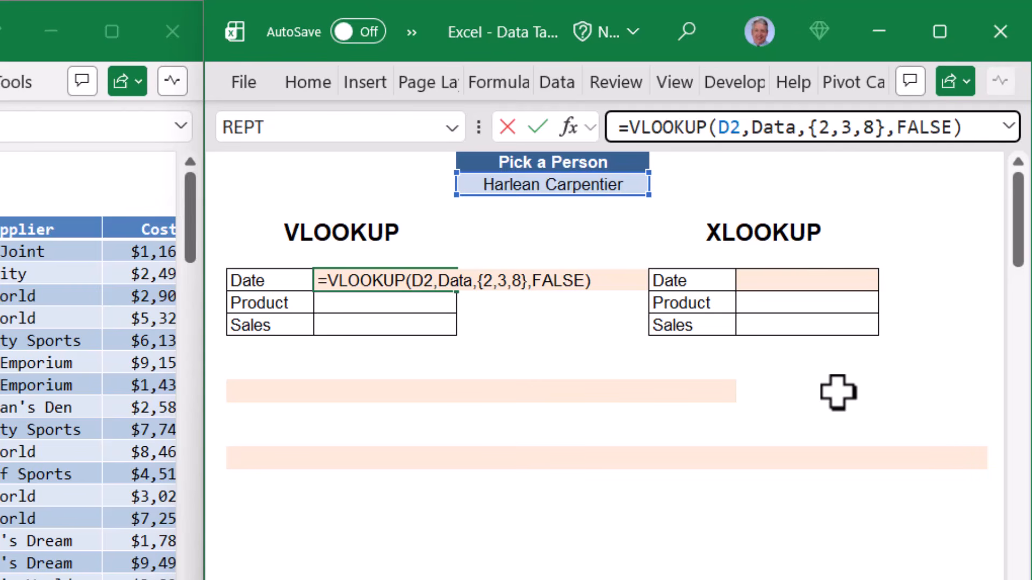
text(transp)
key(Tab)
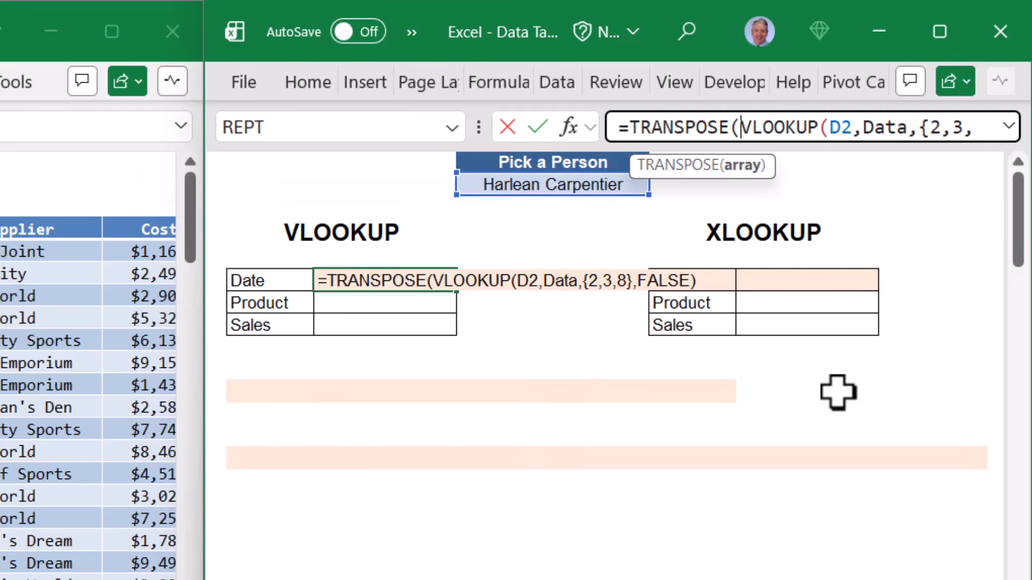
key(End)
text())
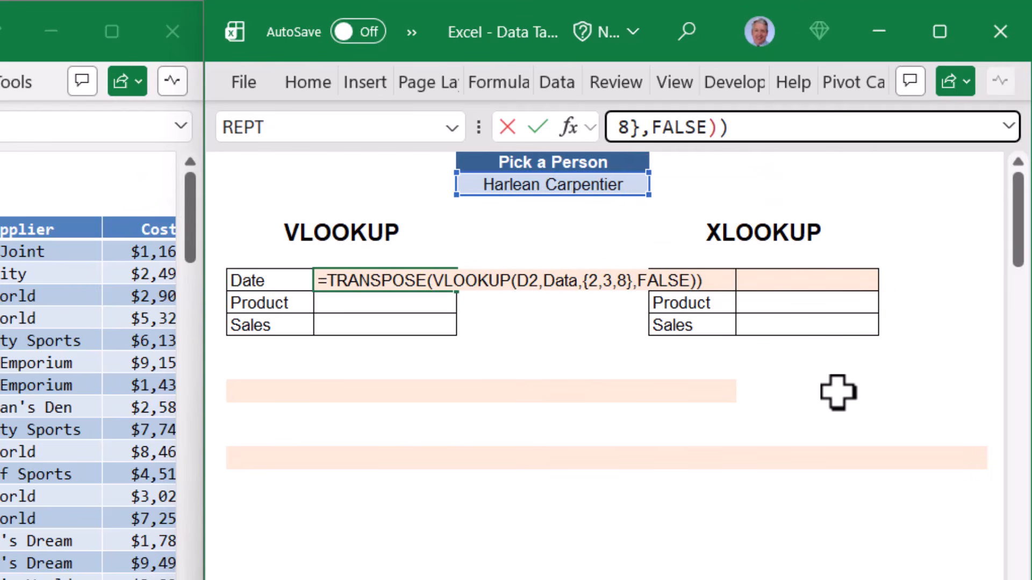
key(ctrl+Return)
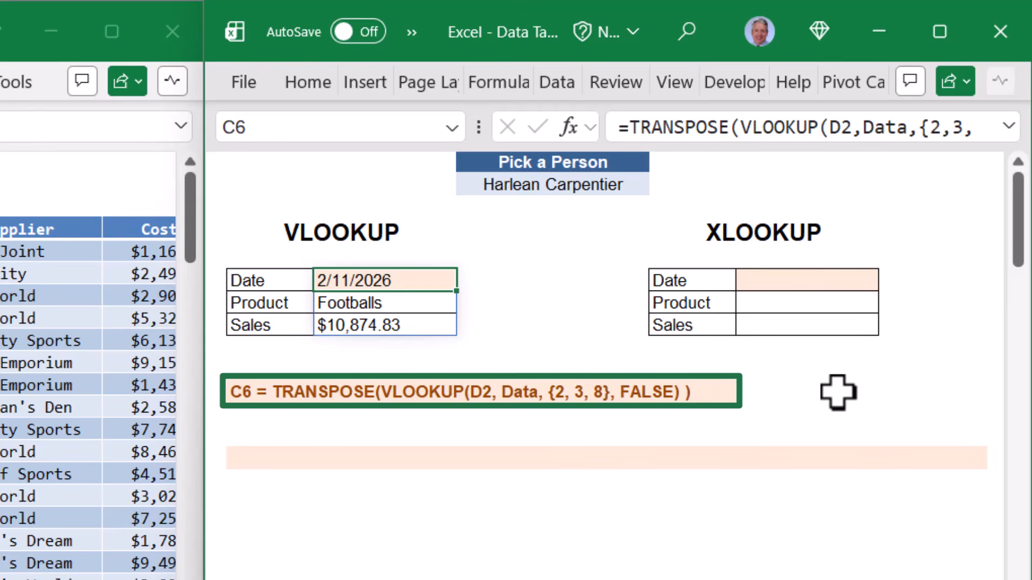
- Pick a new person from D2's dropdown so VLOOKUP returns 4/2/2026, Baseballs and $9,012.65
click(642, 184)
click(660, 184)
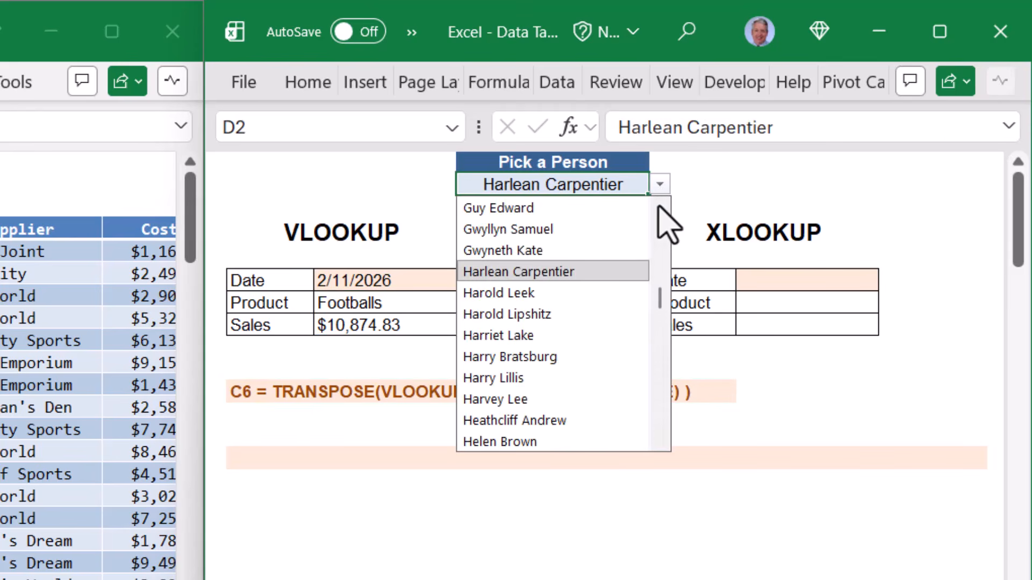
drag(657, 278, 659, 370)
click(574, 347)
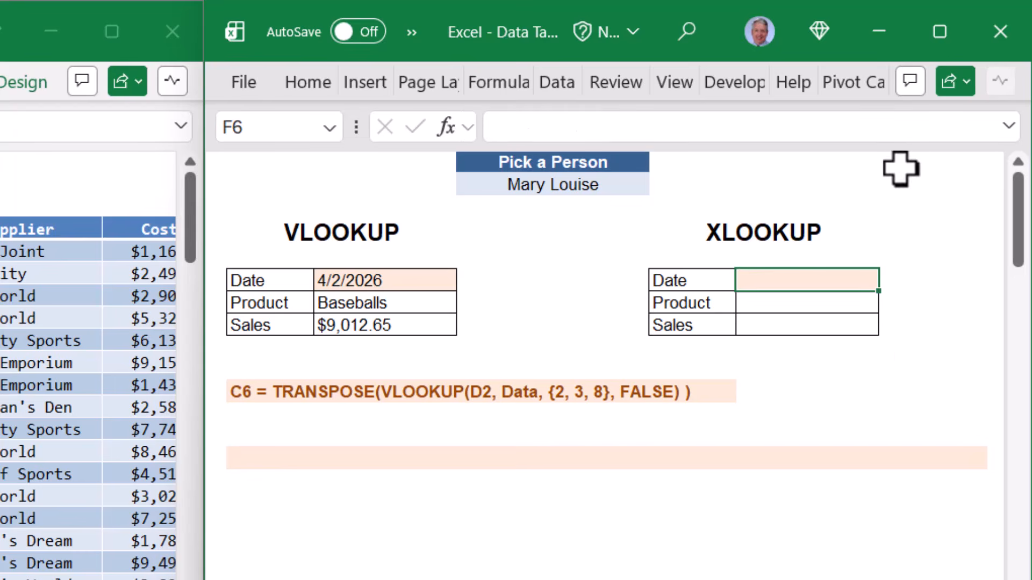
- Enlarge the formula bar and start an XLOOKUP in F6 using D2 and Data[Sales Representative]
drag(900, 144, 903, 211)
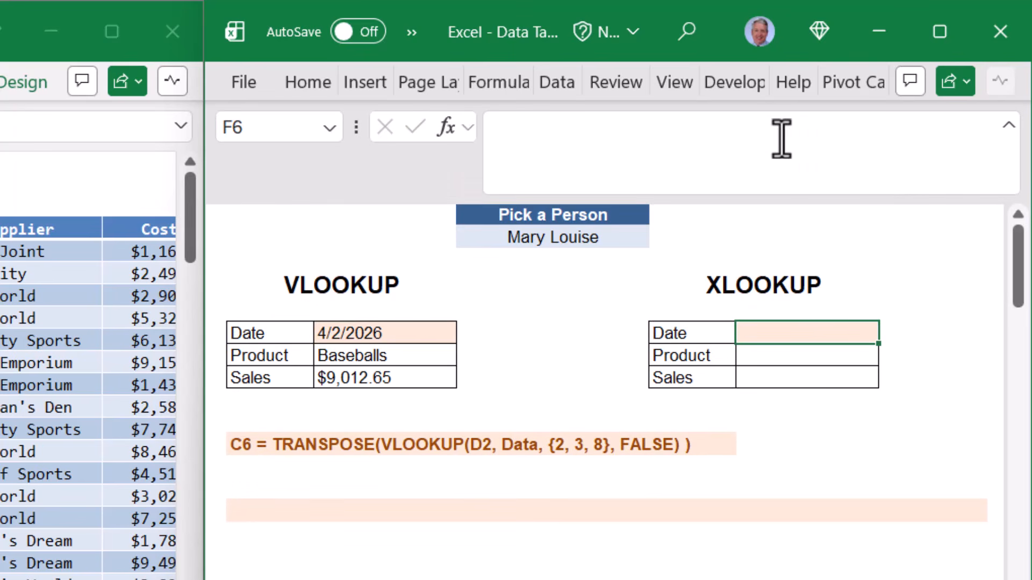
click(832, 120)
text(=)
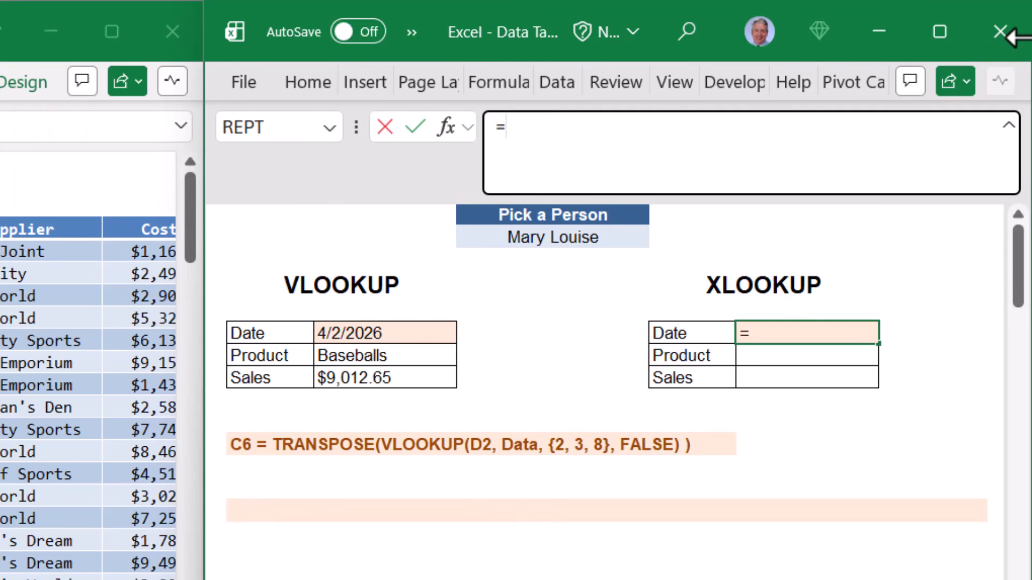
text(xl)
key(Tab)
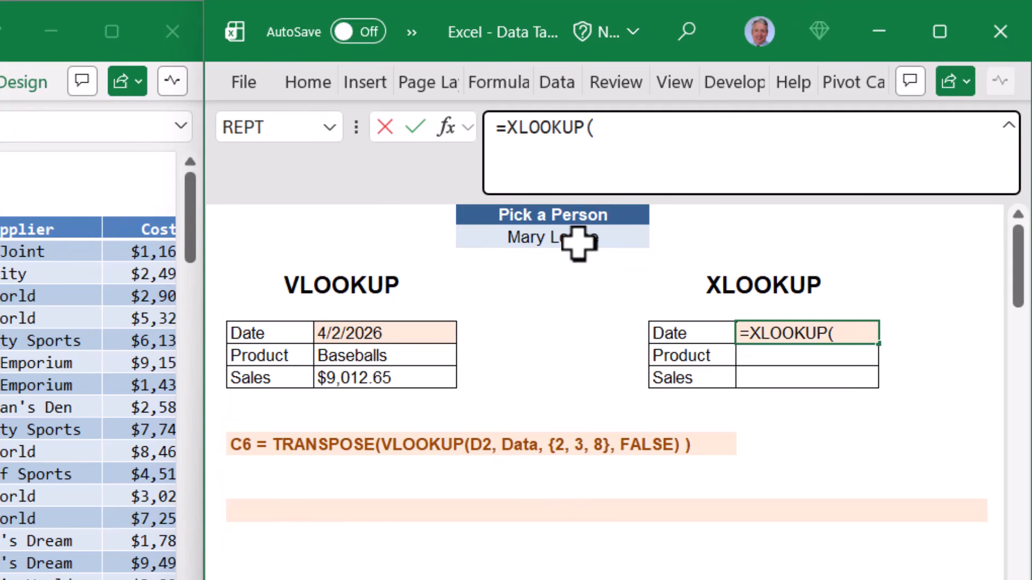
click(597, 236)
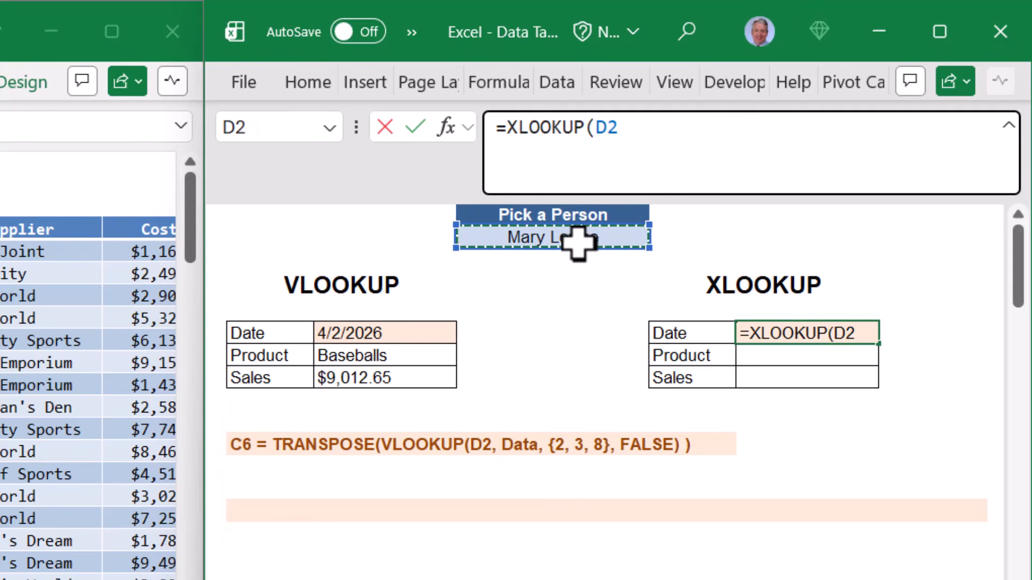
text(,)
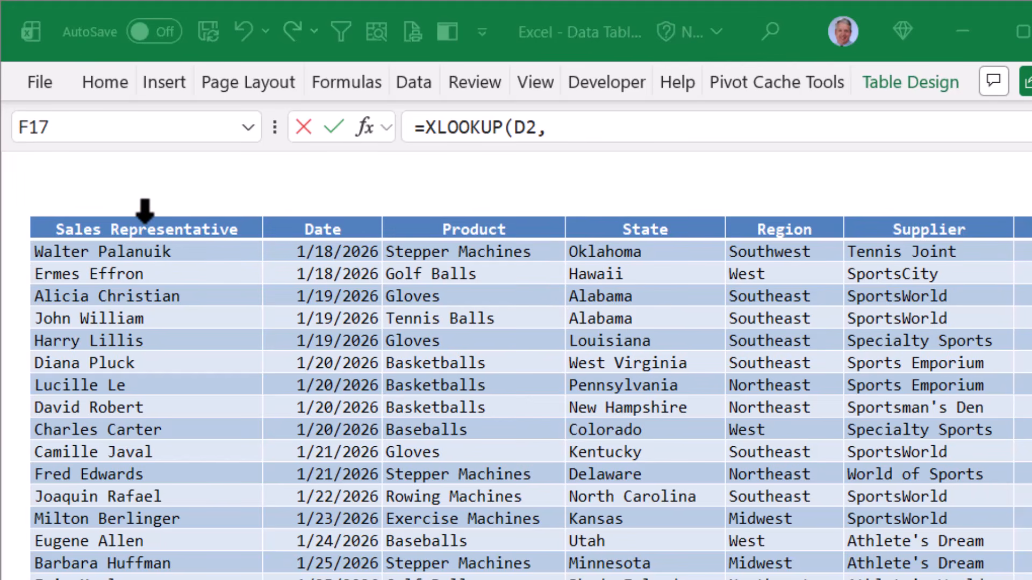
click(145, 211)
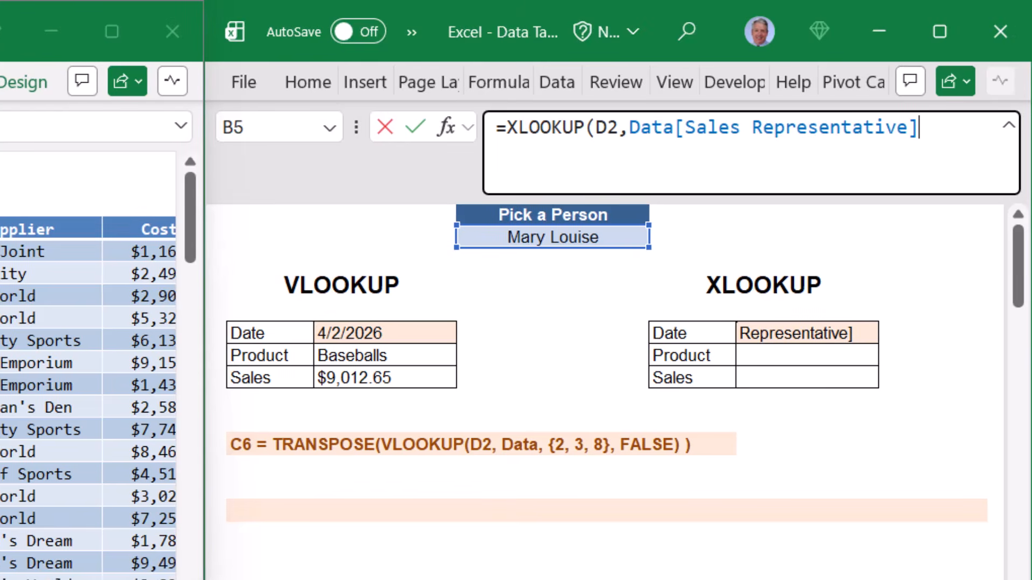
text(,)
- Add CHOOSECOLS(Data,2,3,8) as the XLOOKUP return array for date, product and sales
click(893, 445)
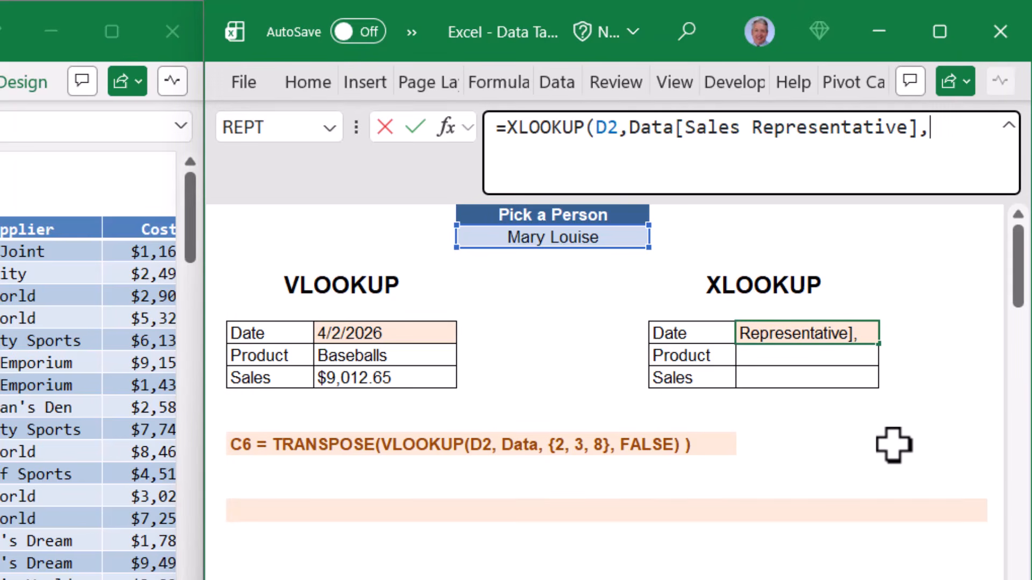
text(choos)
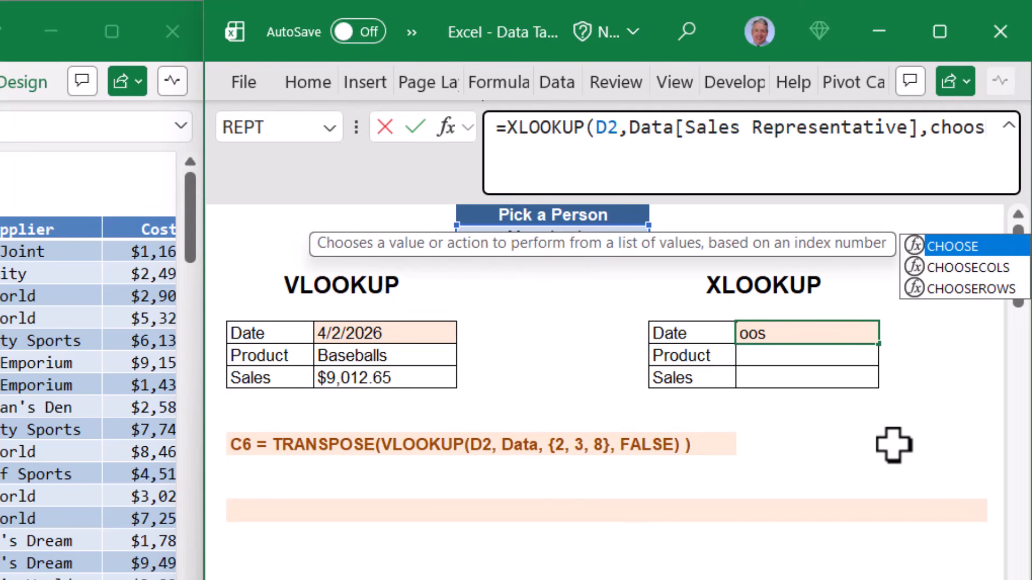
key(Down)
key(Tab)
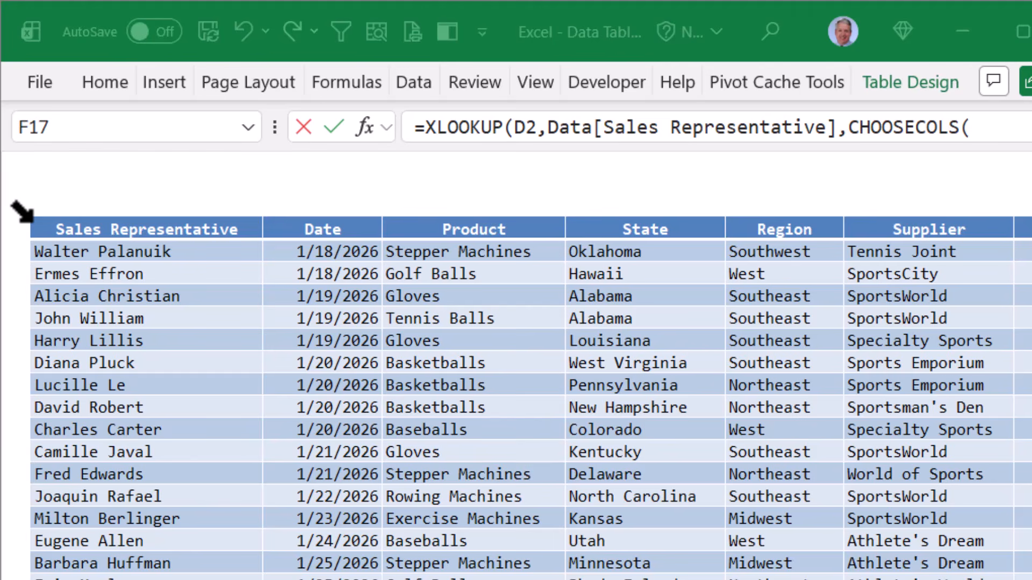
click(21, 212)
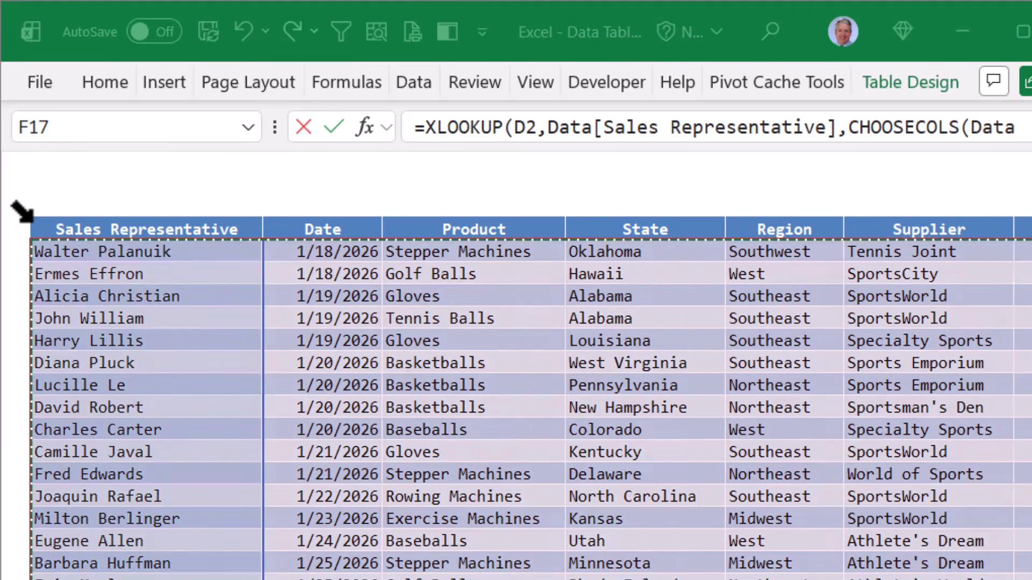
text(,)
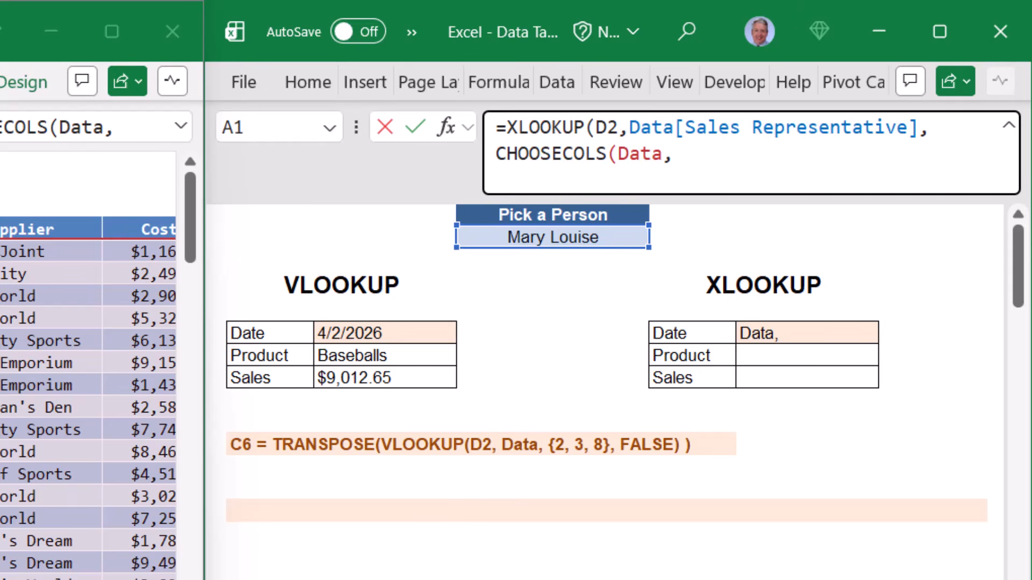
text(2,3,8)
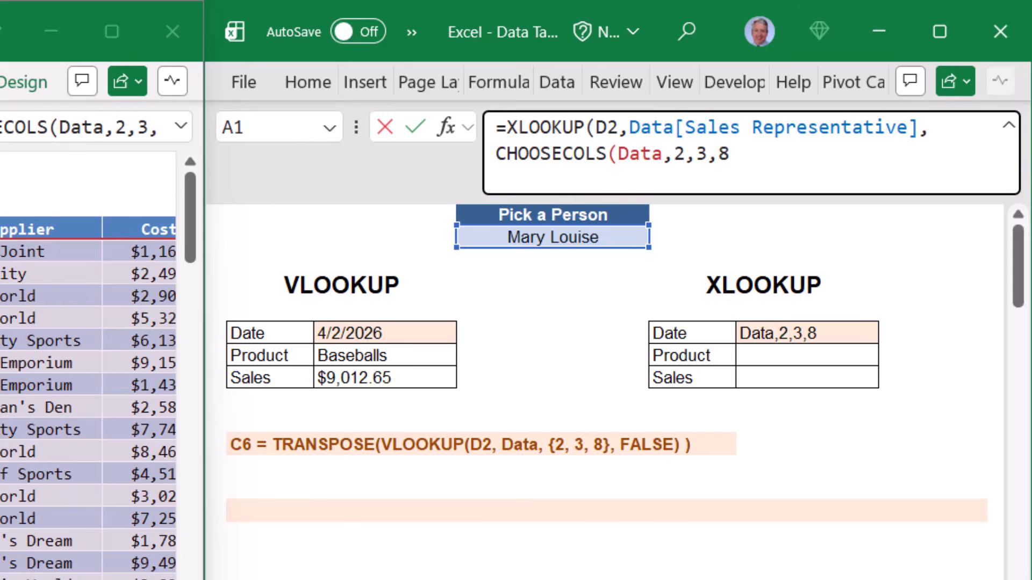
text()))
- Wrap F6's XLOOKUP in TRANSPOSE and commit it, spilling 4/2/2026, Baseballs and $9,012.65
click(509, 127)
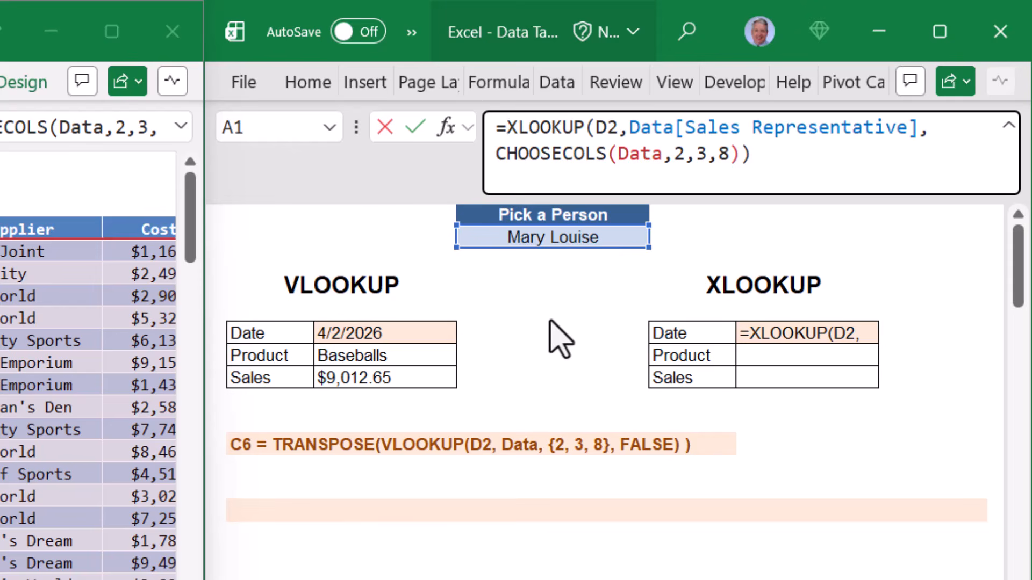
text(trans)
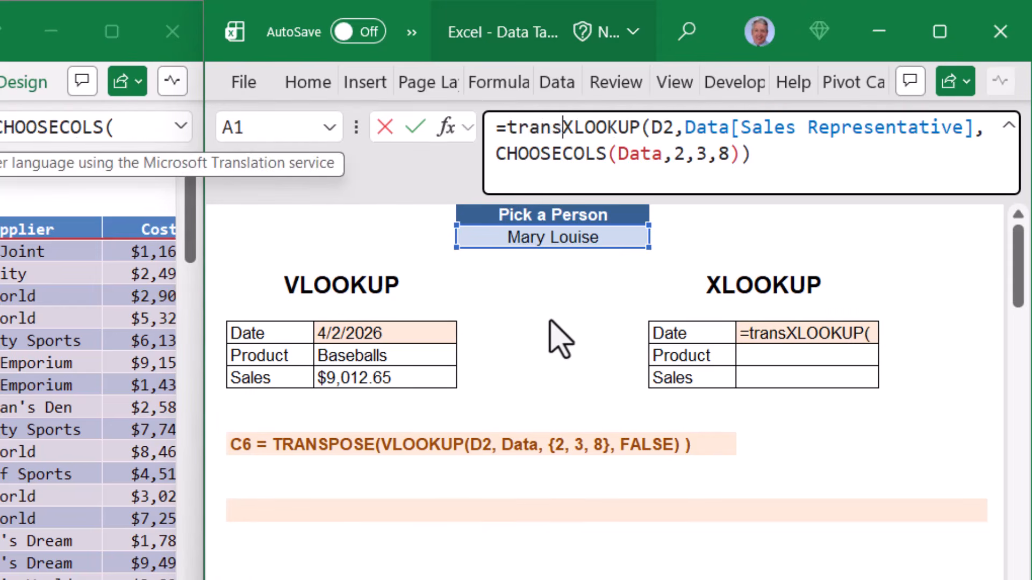
key(Tab)
key(ctrl+End)
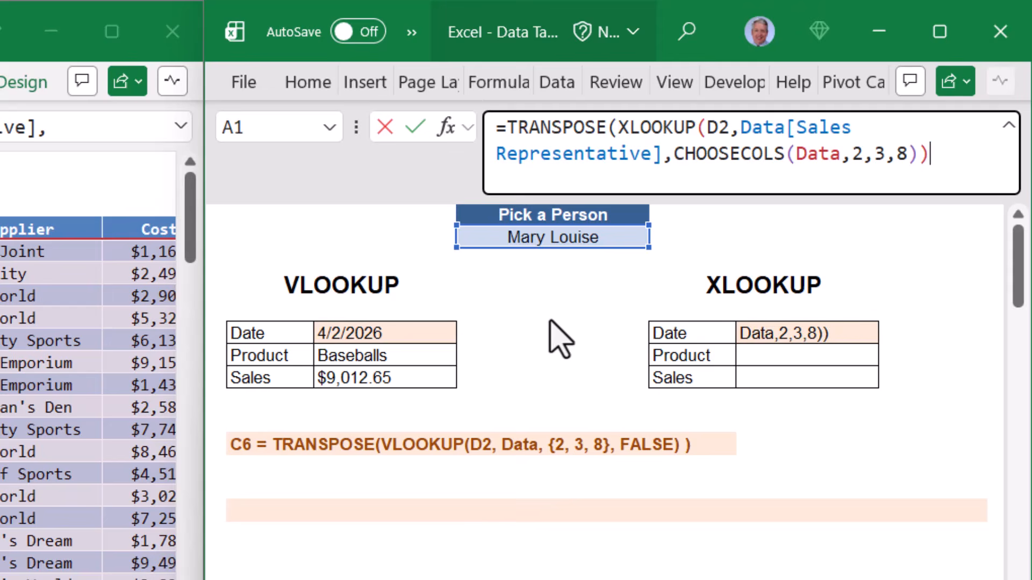
text())
key(ctrl+Return)
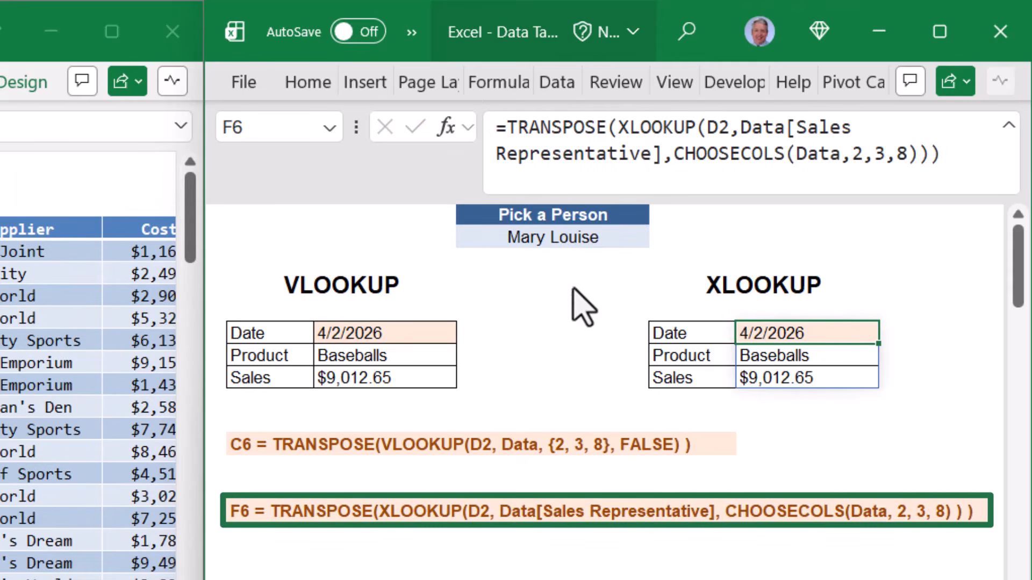
click(612, 239)
- Pick another person so both lookups show 2/13/2026, Gloves and $8,055.99, then go to Use Examples
click(660, 237)
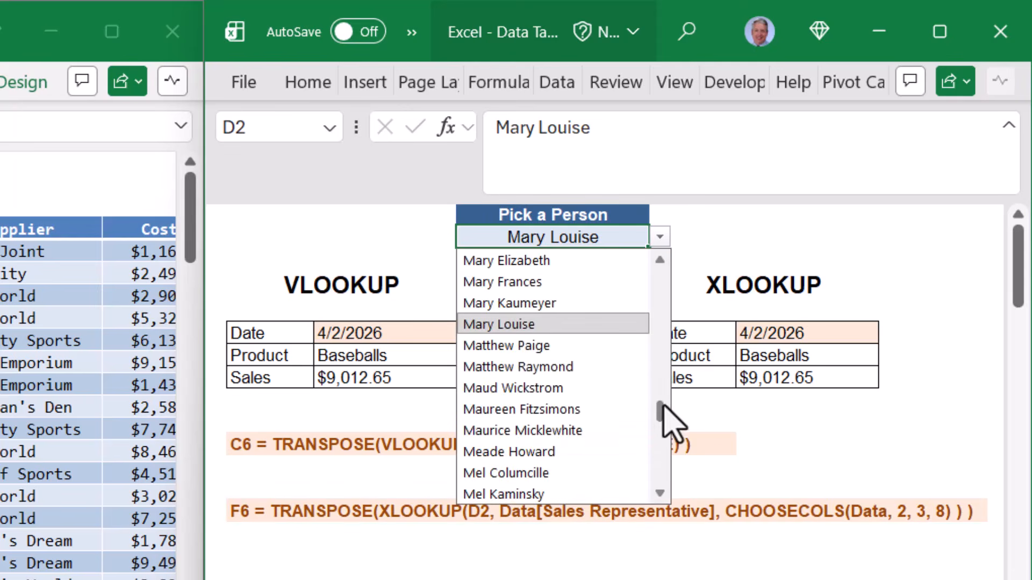
drag(666, 414, 657, 330)
click(548, 303)
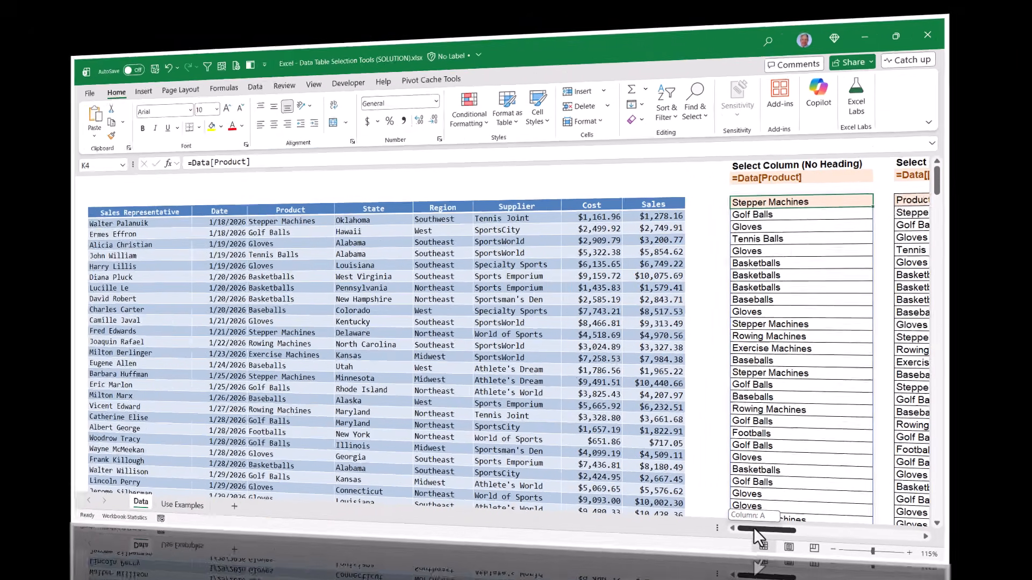
drag(828, 554, 866, 563)
click(144, 555)
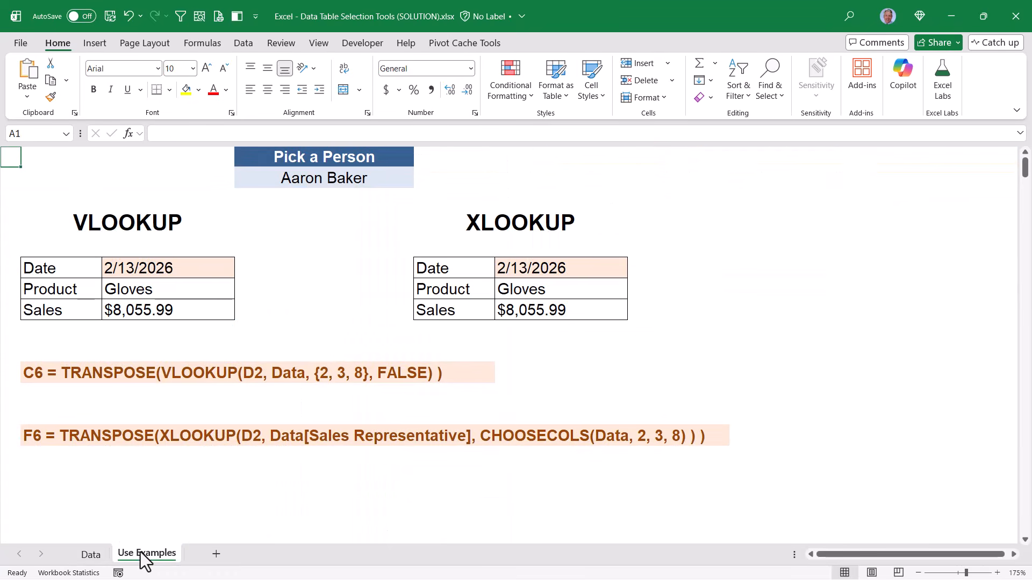